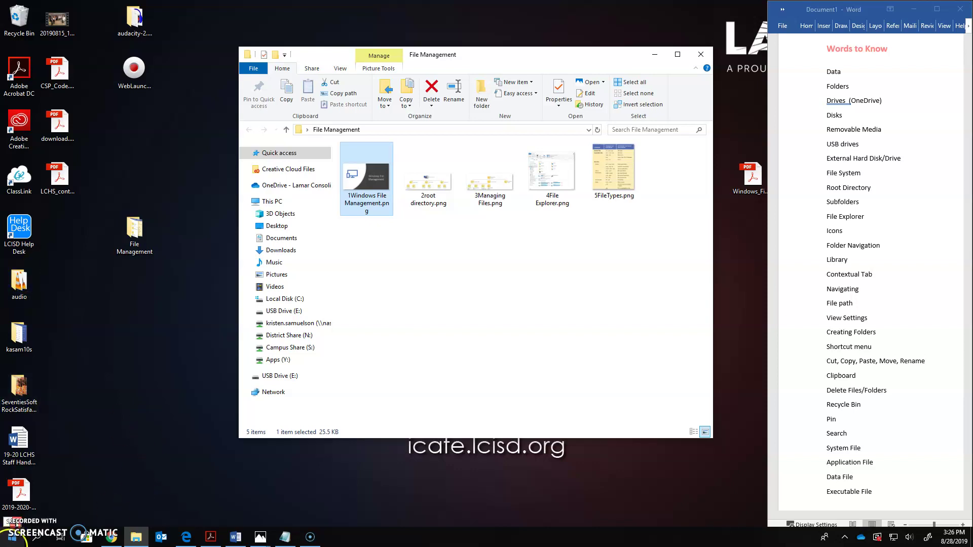
# Open Office 365 Online in the browser and go to the OneDrive documents
pyautogui.click(12, 538)
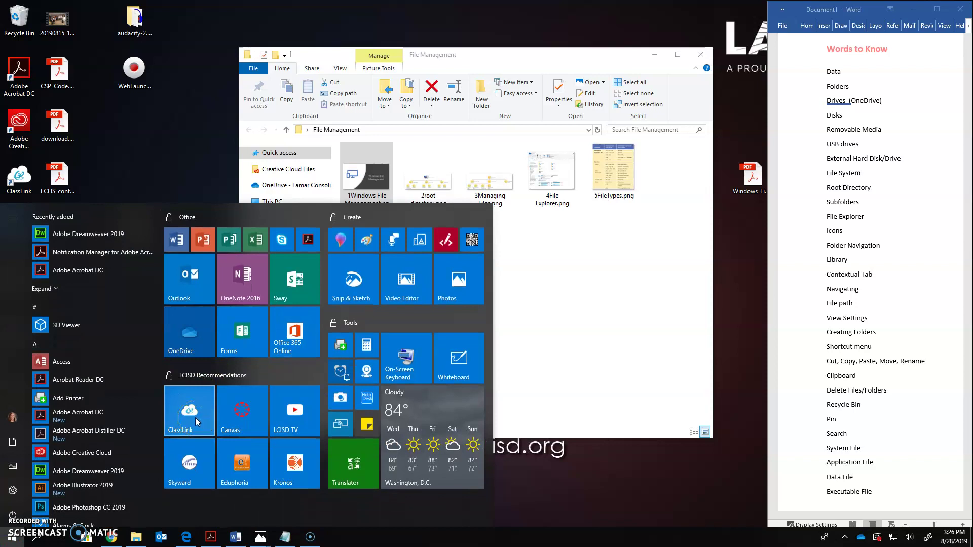
pyautogui.click(295, 345)
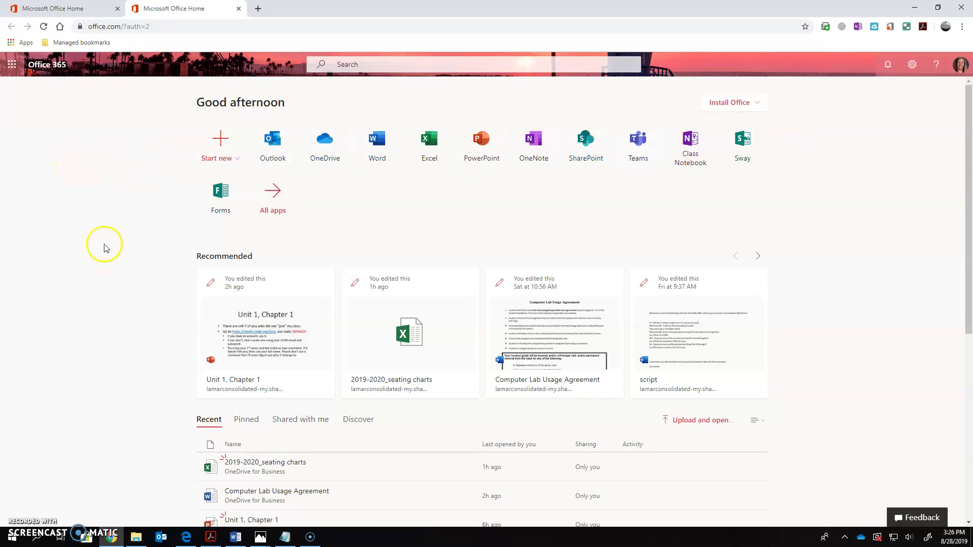
pyautogui.click(310, 541)
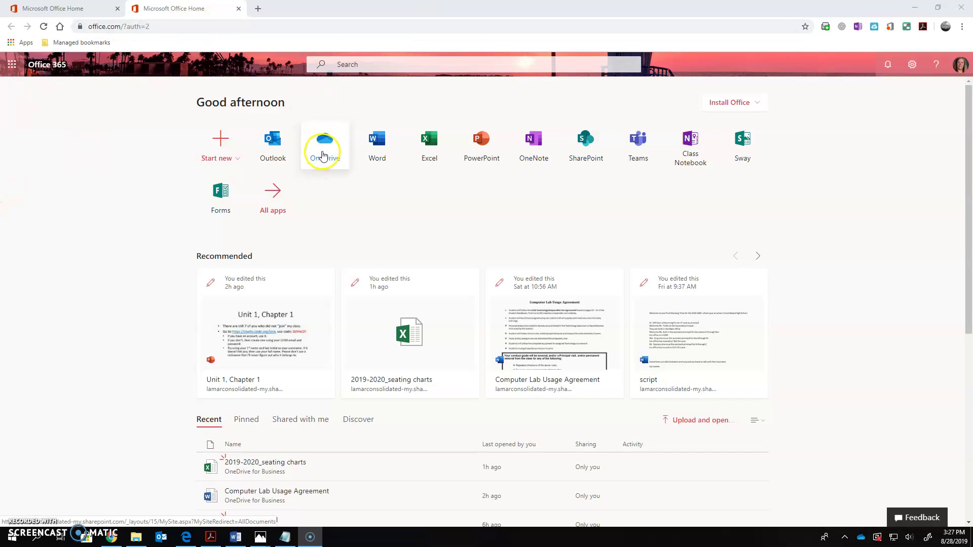
pyautogui.click(323, 155)
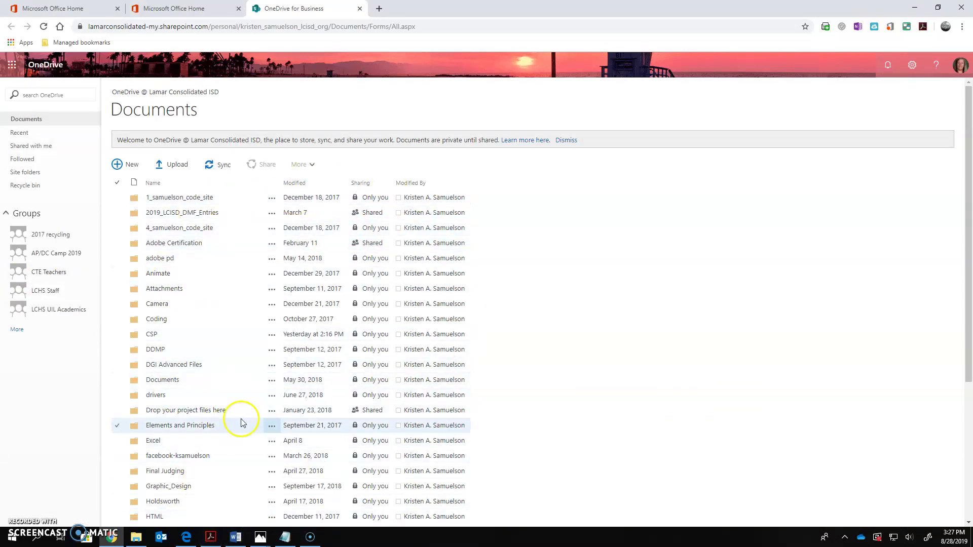
# Look over the folders in the OneDrive Documents library and sync it to the computer, allowing Microsoft OneDrive to open
pyautogui.click(234, 477)
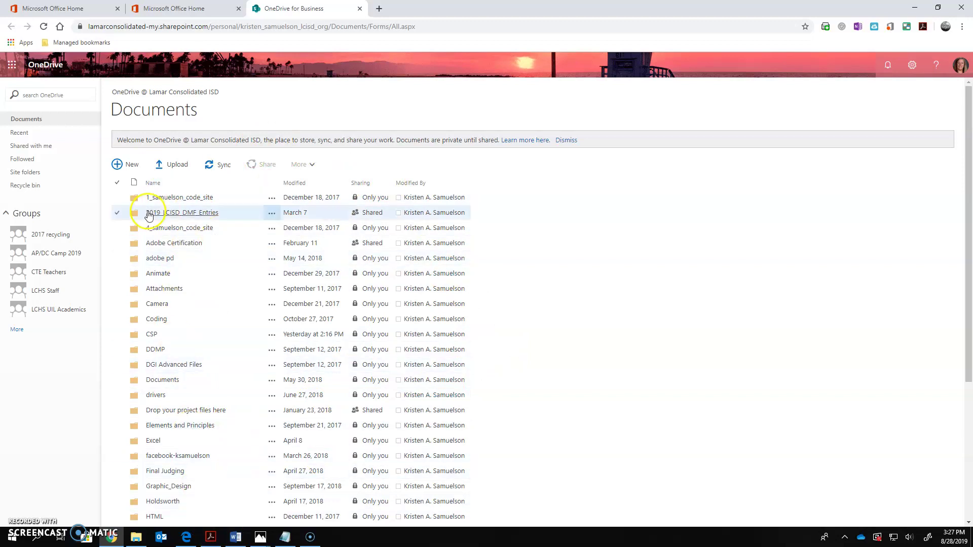
pyautogui.scroll(-3, 223, 394)
pyautogui.scroll(-2, 217, 399)
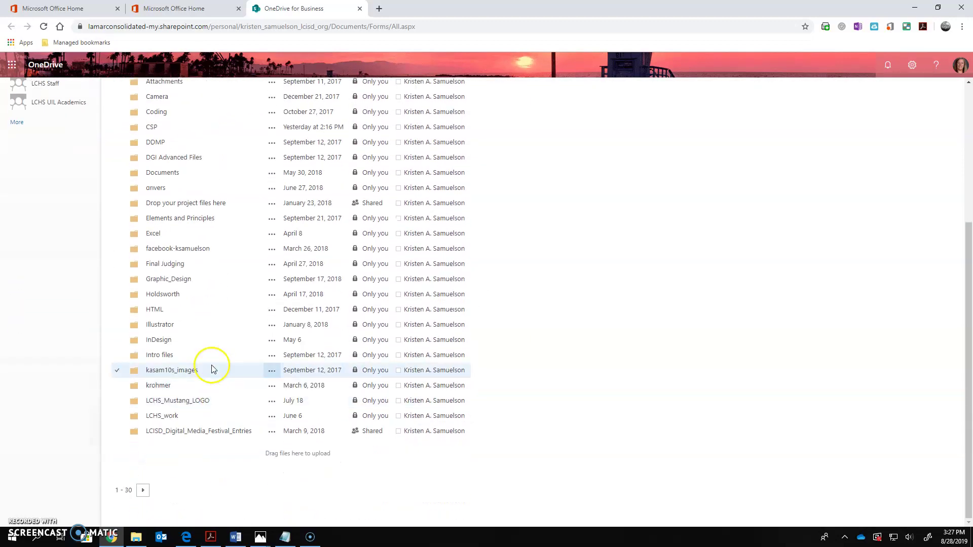
pyautogui.scroll(5, 191, 451)
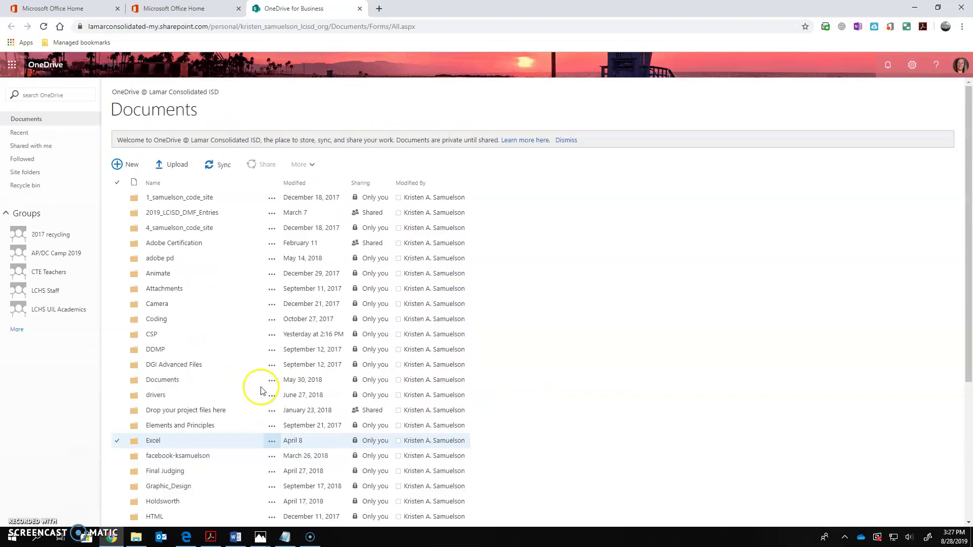
pyautogui.click(212, 259)
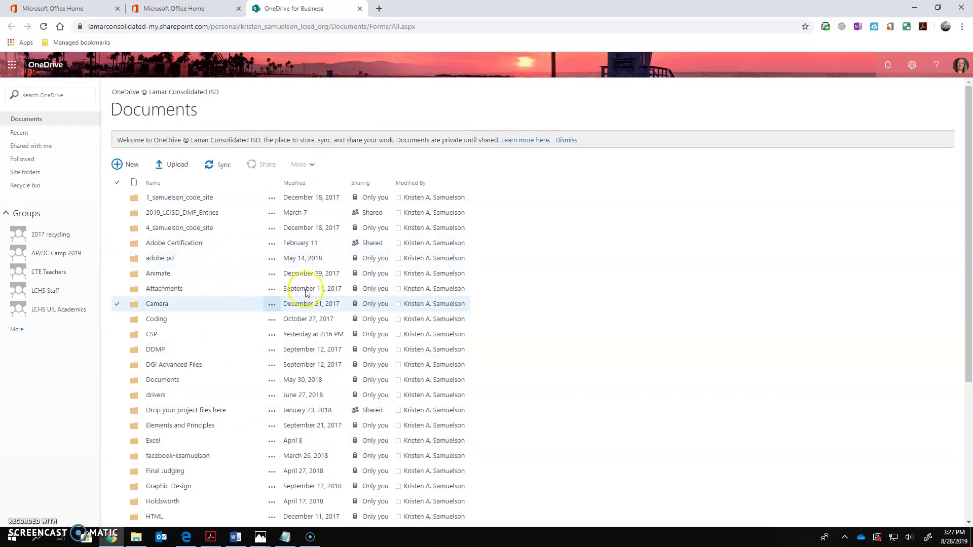
pyautogui.click(221, 164)
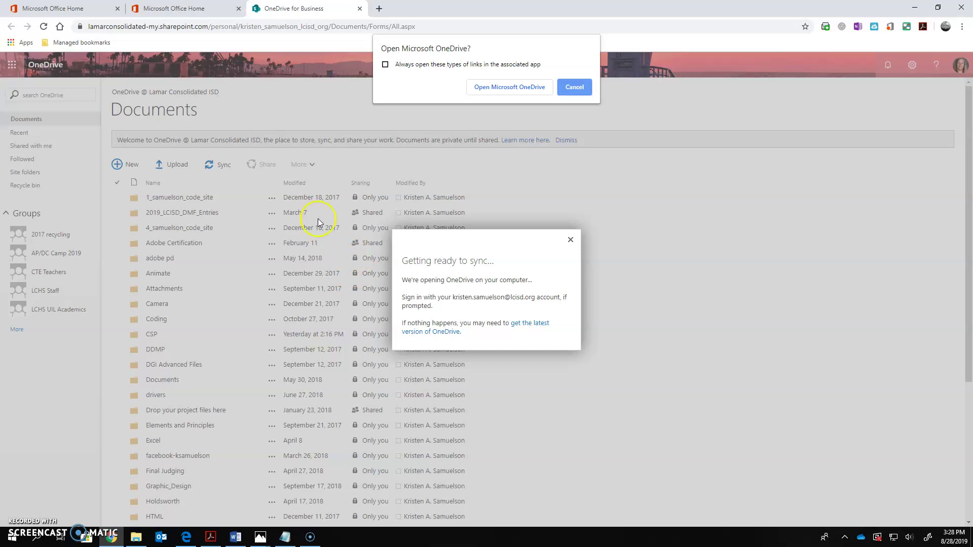
pyautogui.click(513, 91)
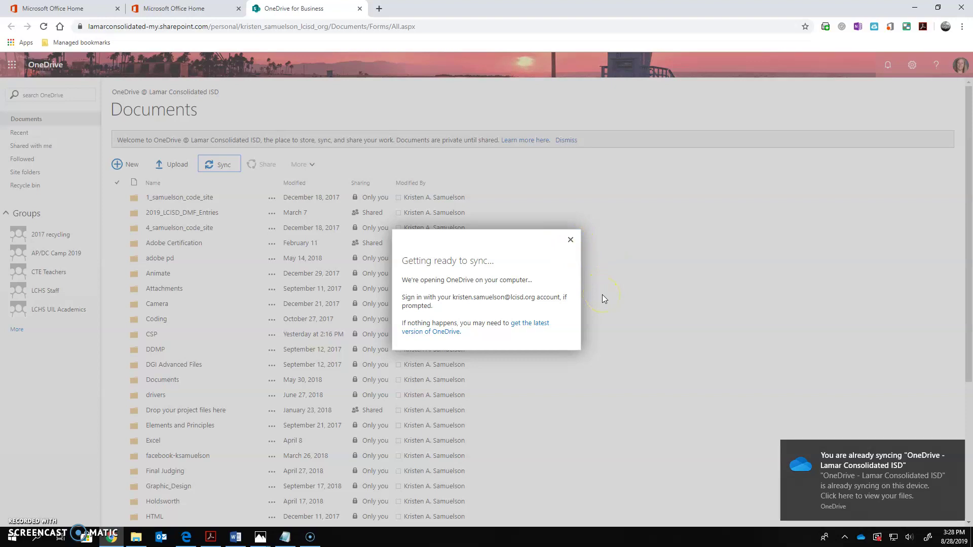
pyautogui.click(637, 287)
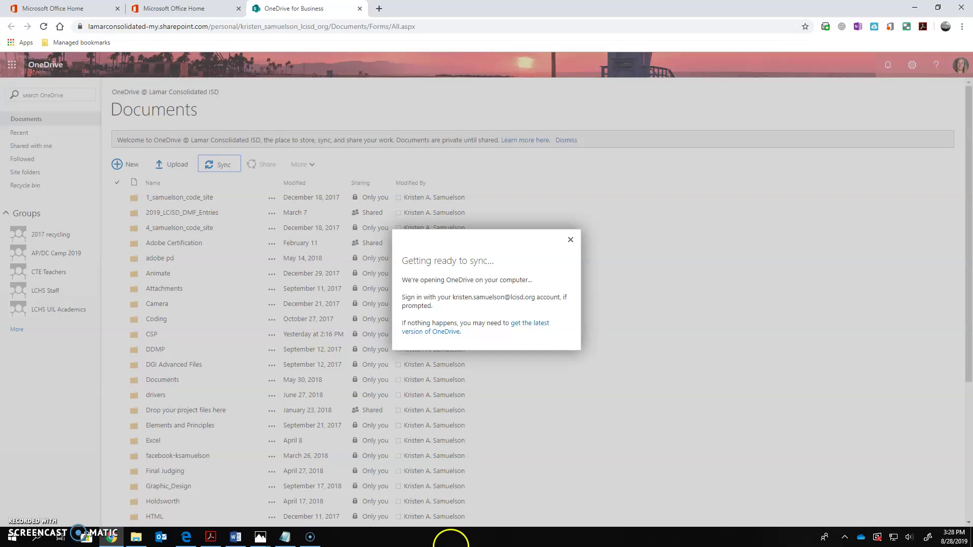
# Switch to Notepad to view the student sign-in format, add a line break after it, and minimize the note
pyautogui.click(284, 541)
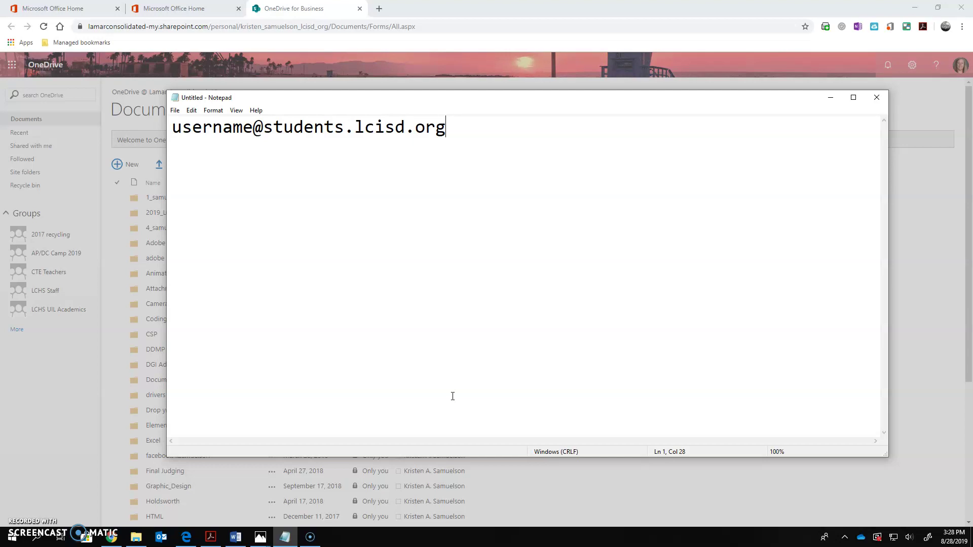
pyautogui.press('Return')
pyautogui.click(831, 96)
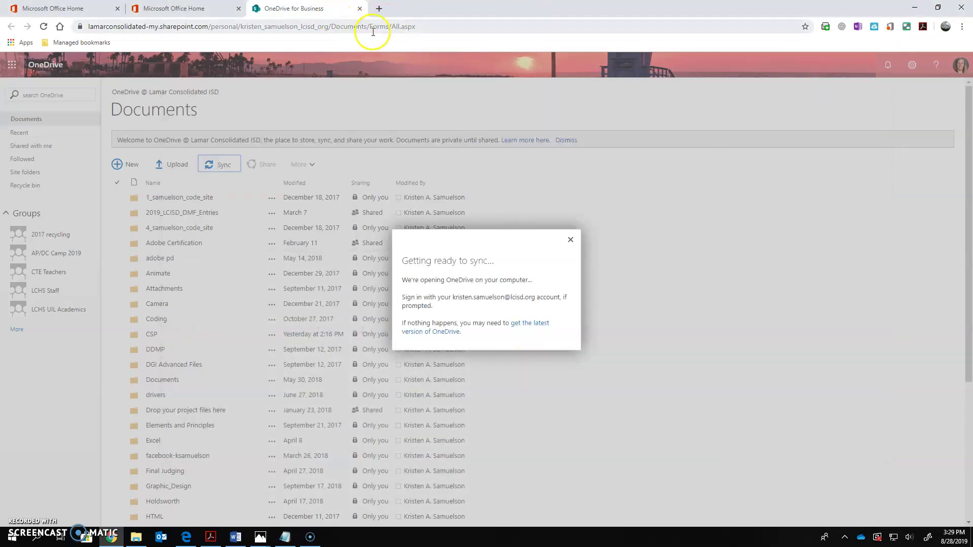
# Switch to File Explorer, look through the synced OneDrive - Lamar Consolidated ISD folder, and return to the File Management folder
pyautogui.click(135, 537)
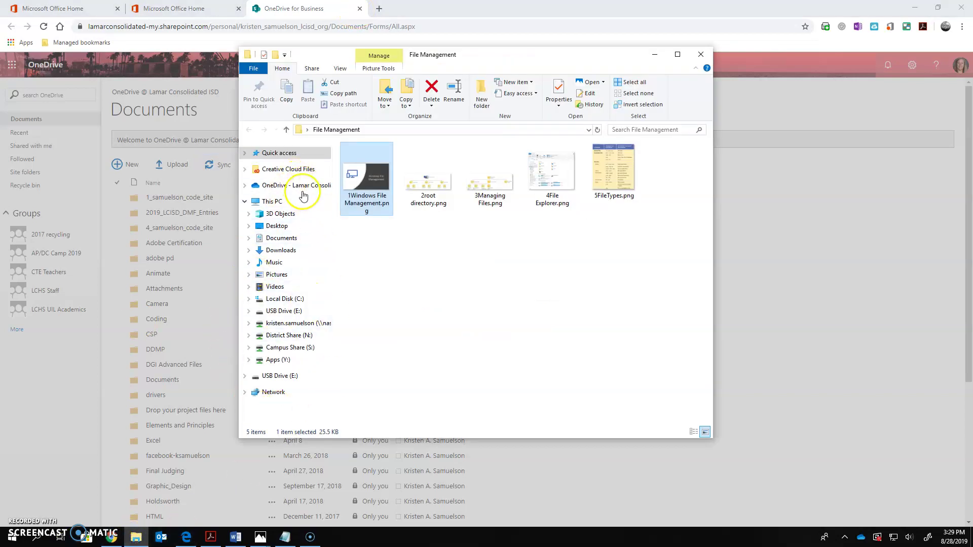
pyautogui.click(279, 187)
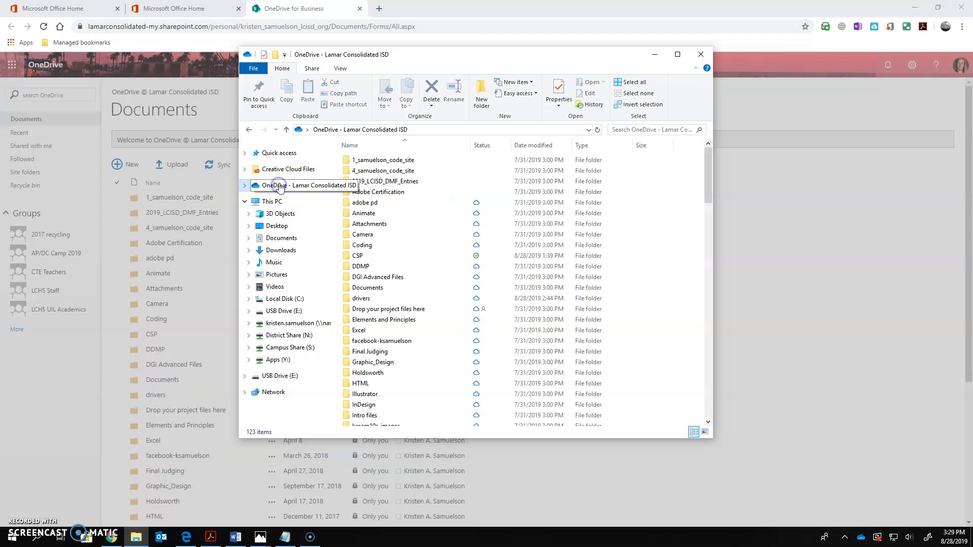
pyautogui.scroll(-7, 419, 365)
pyautogui.scroll(7, 430, 272)
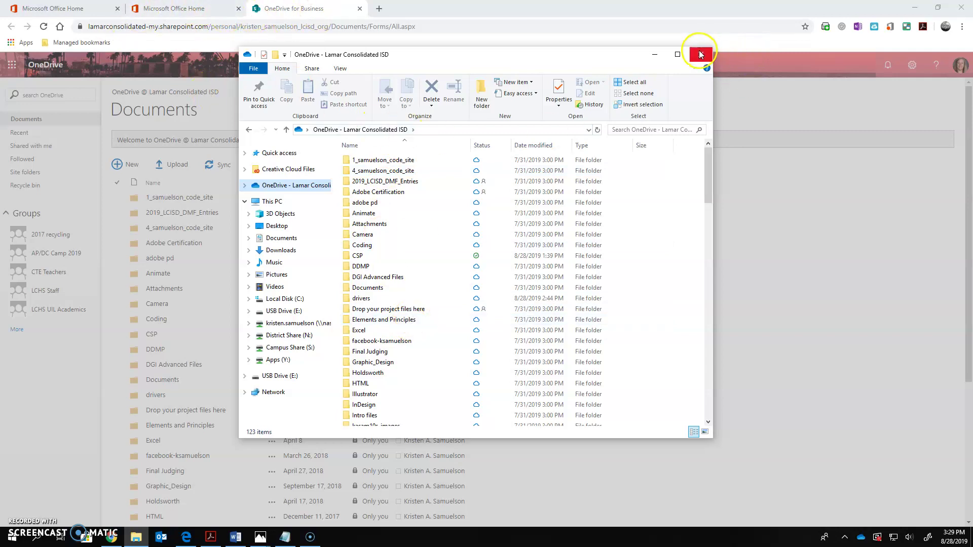
pyautogui.click(249, 130)
# Switch to the browser, close the OneDrive page, and close the browser window
pyautogui.click(517, 7)
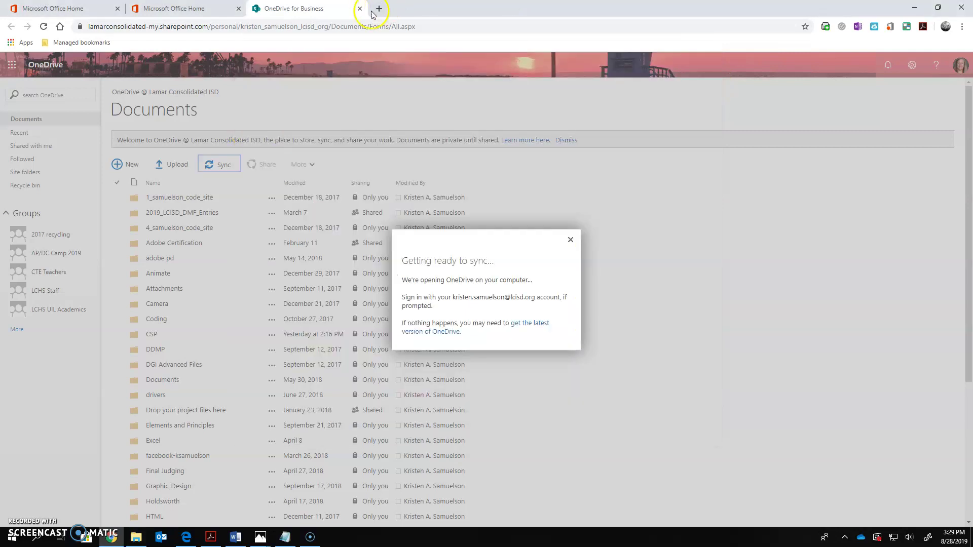
pyautogui.click(360, 9)
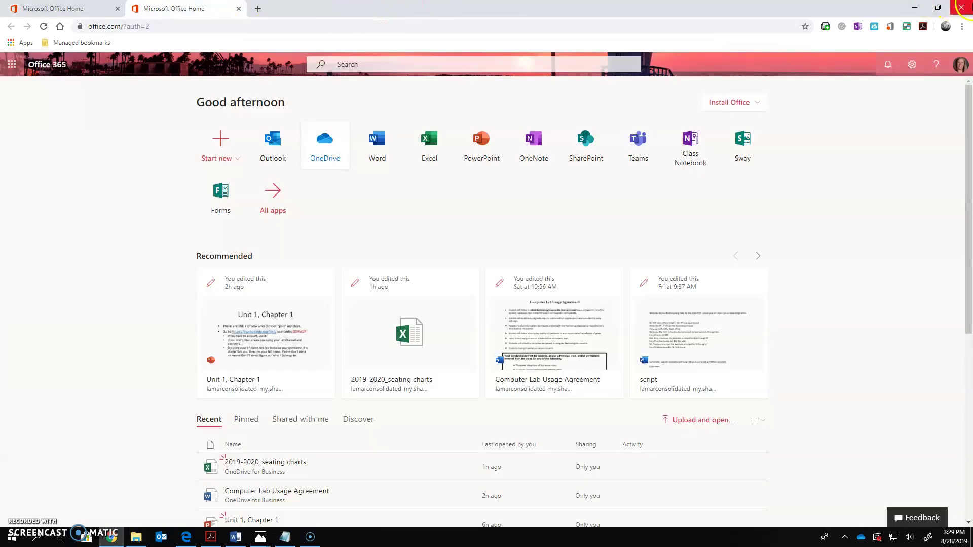
pyautogui.click(961, 7)
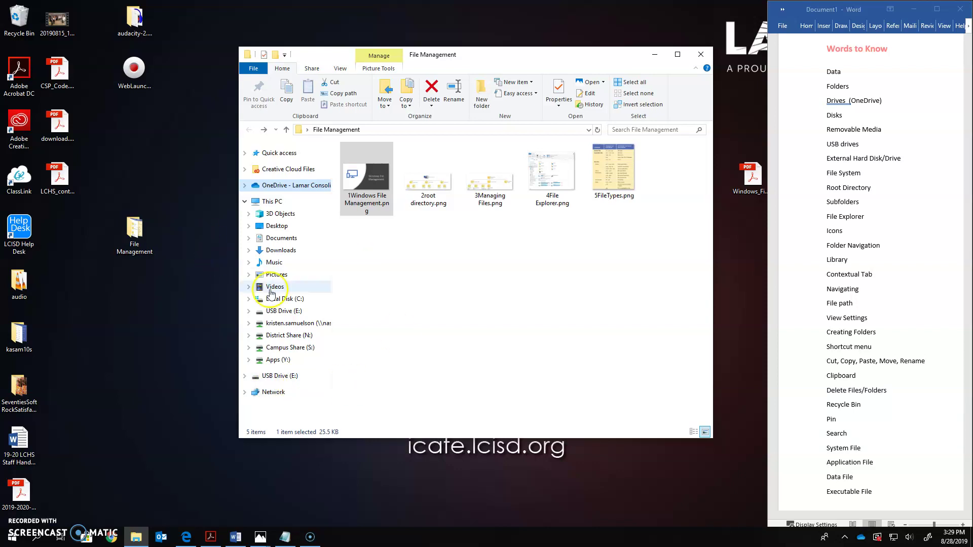
# Open USB Drive (E:) in File Explorer to view its contents
pyautogui.click(282, 317)
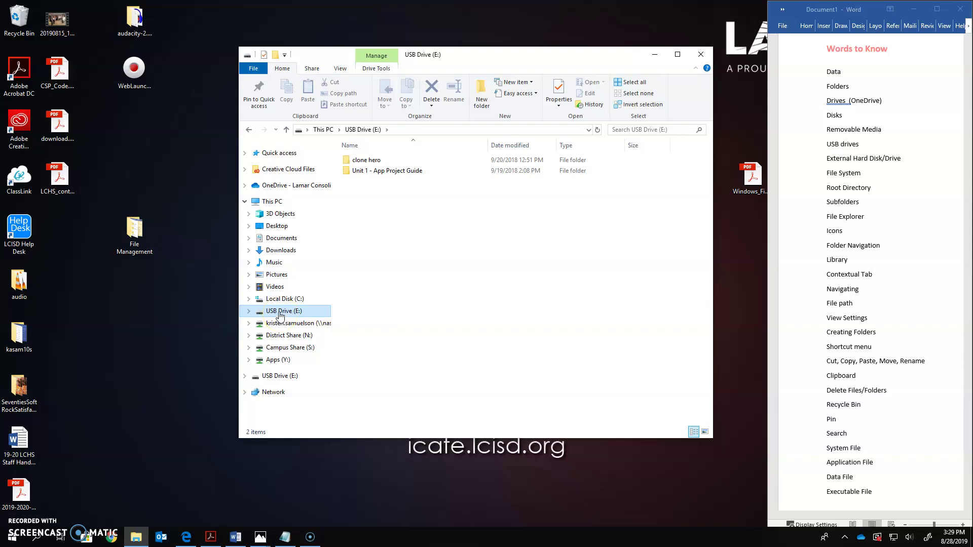
pyautogui.click(522, 274)
pyautogui.click(288, 313)
# Safely eject the Cruzer USB drive (E:) from the computer
pyautogui.rightClick(288, 314)
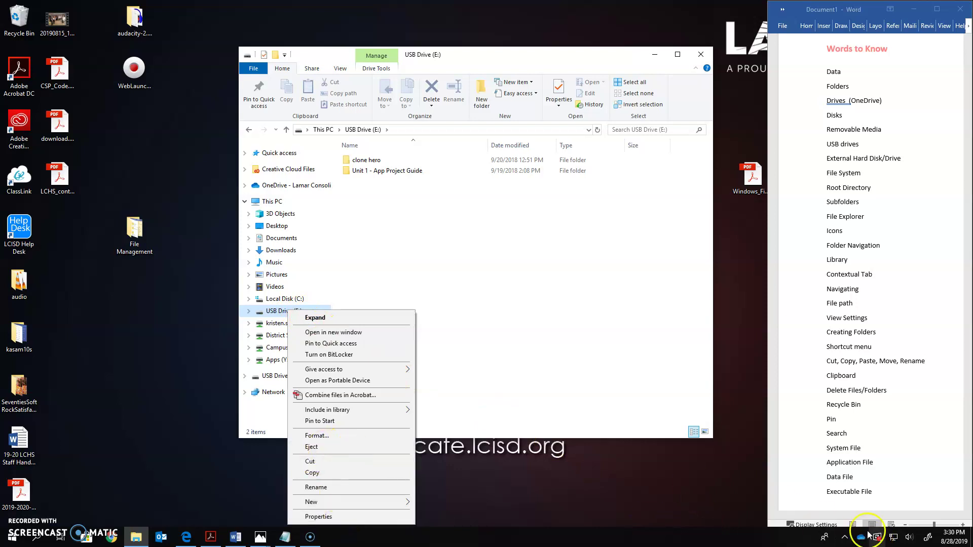
pyautogui.click(845, 539)
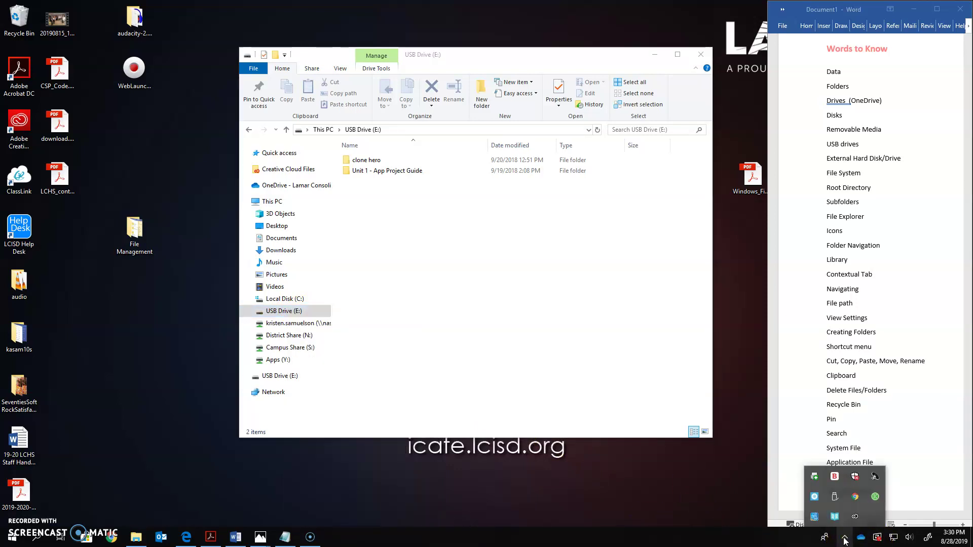
pyautogui.click(872, 516)
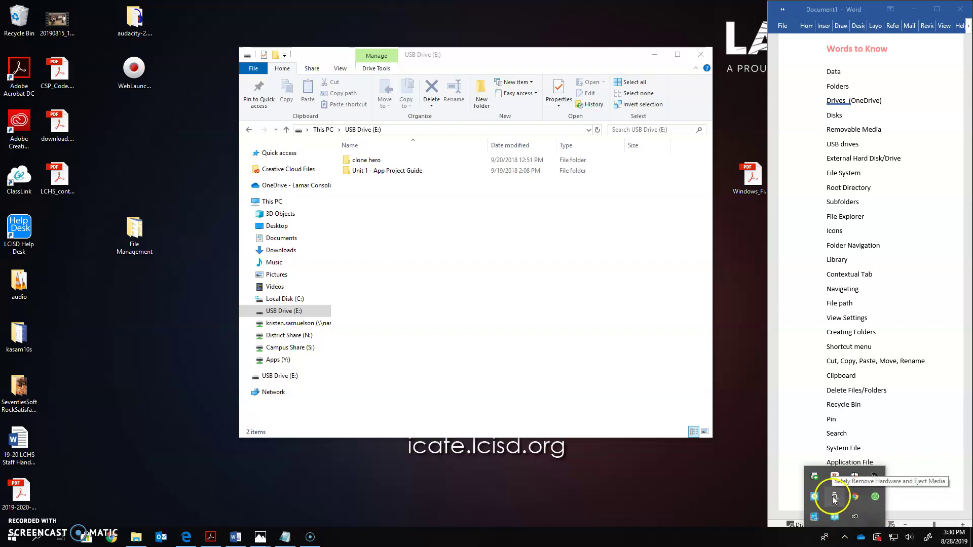
pyautogui.click(835, 498)
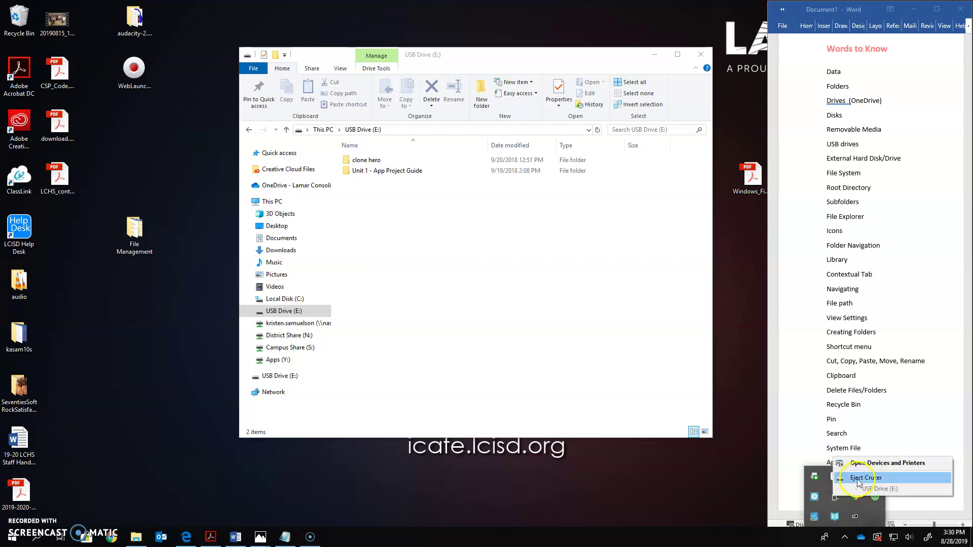
pyautogui.click(862, 478)
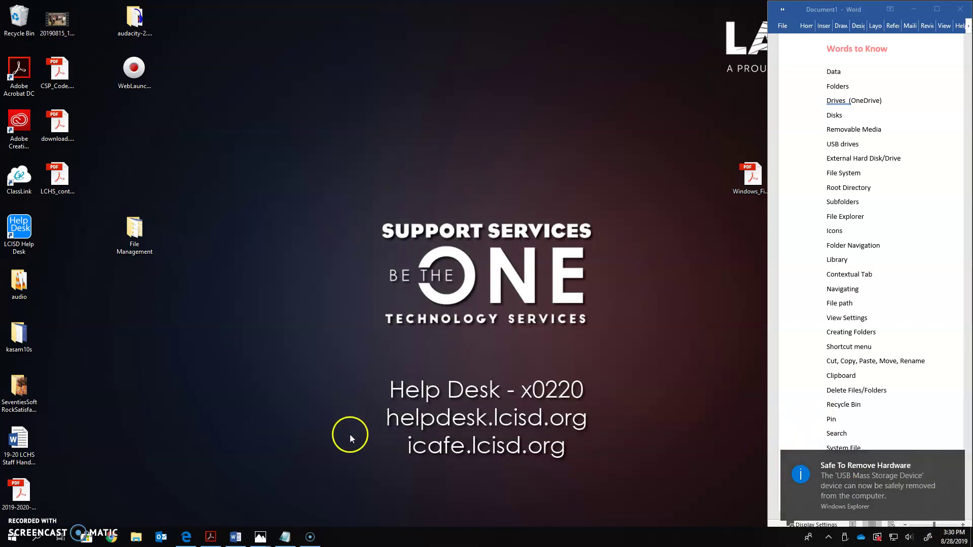
# Open the desktop's File Management folder and browse to the teacher's folder under Campus Share (S:), HS_LAMAR, STUDENT
pyautogui.doubleClick(134, 231)
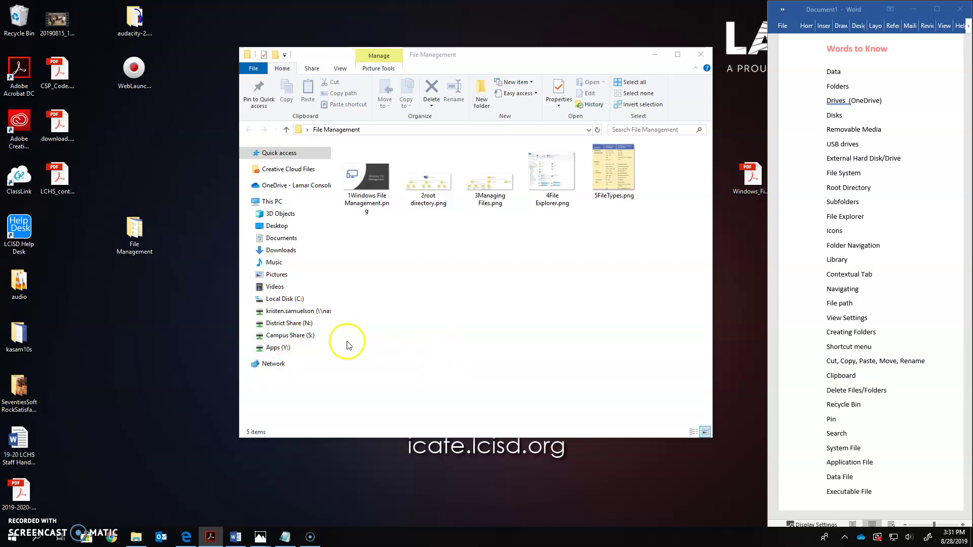
pyautogui.click(293, 338)
pyautogui.doubleClick(358, 172)
pyautogui.doubleClick(355, 172)
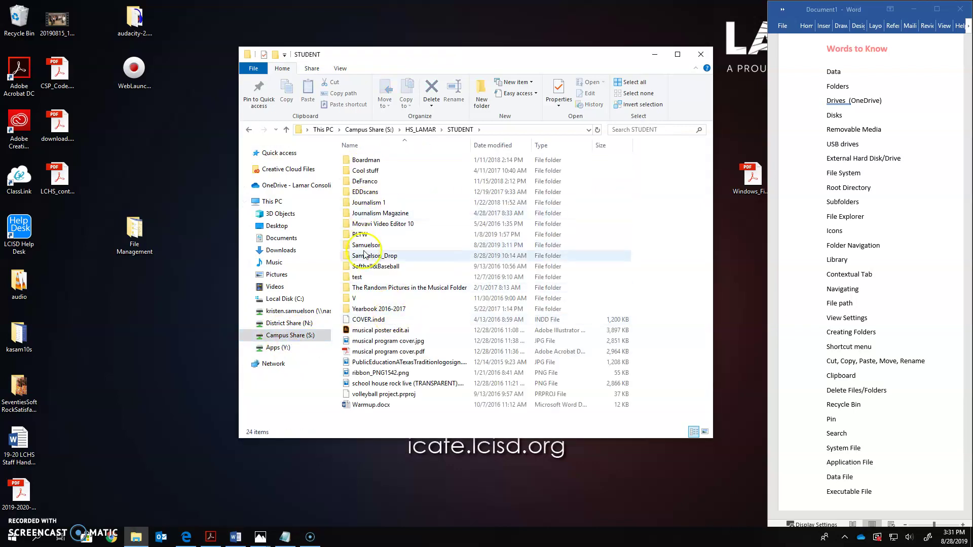
pyautogui.doubleClick(364, 245)
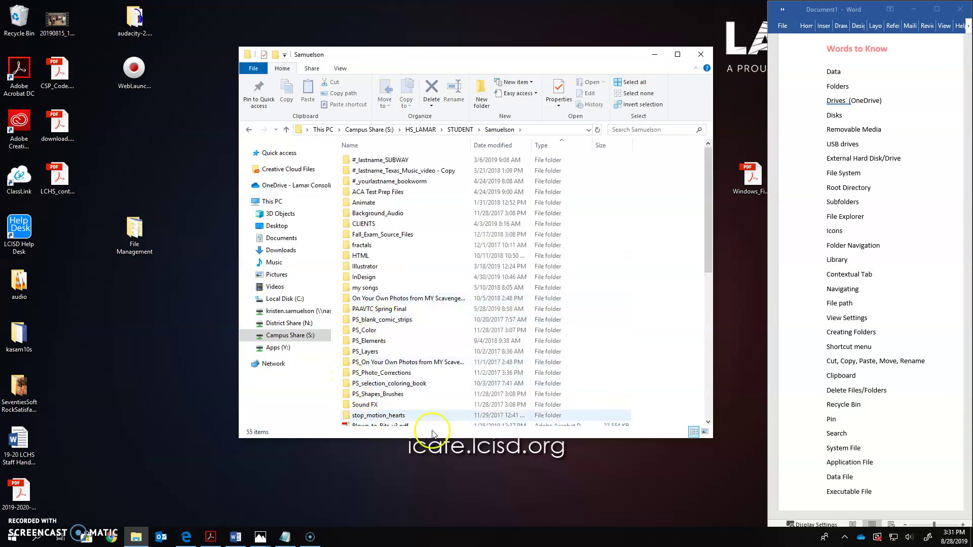
# Switch to Photos and view the root directory diagram, 2root directory.png
pyautogui.hotkey('alt', 'Tab')
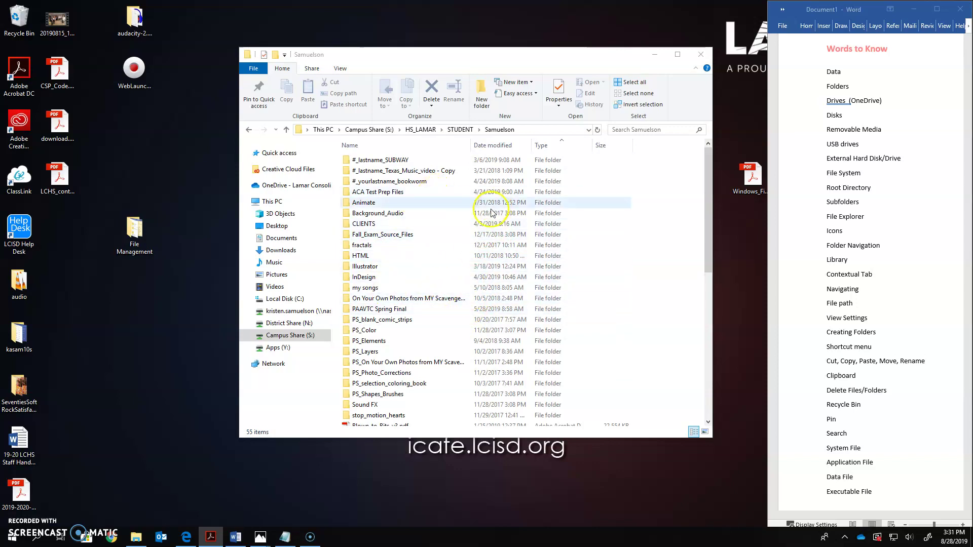
pyautogui.moveTo(267, 541)
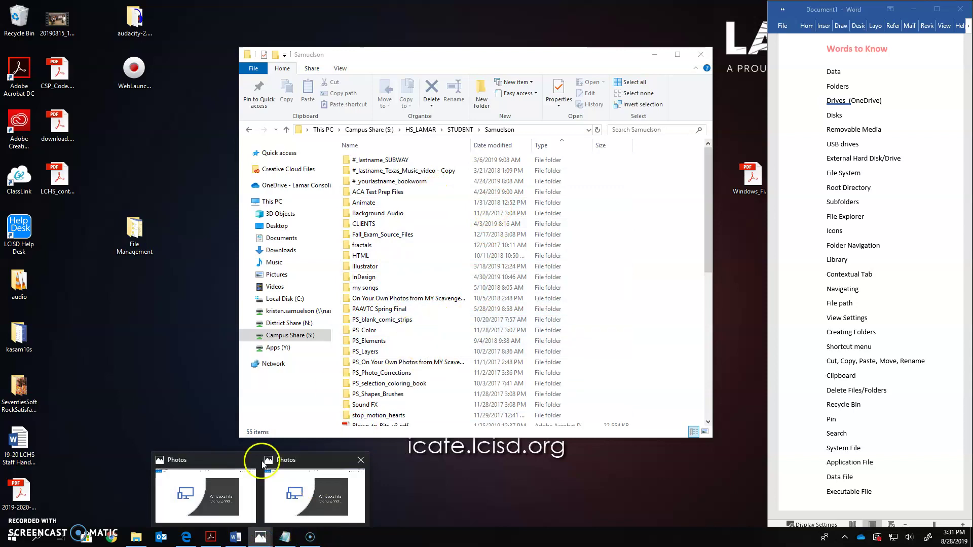
pyautogui.click(309, 494)
pyautogui.press('Right')
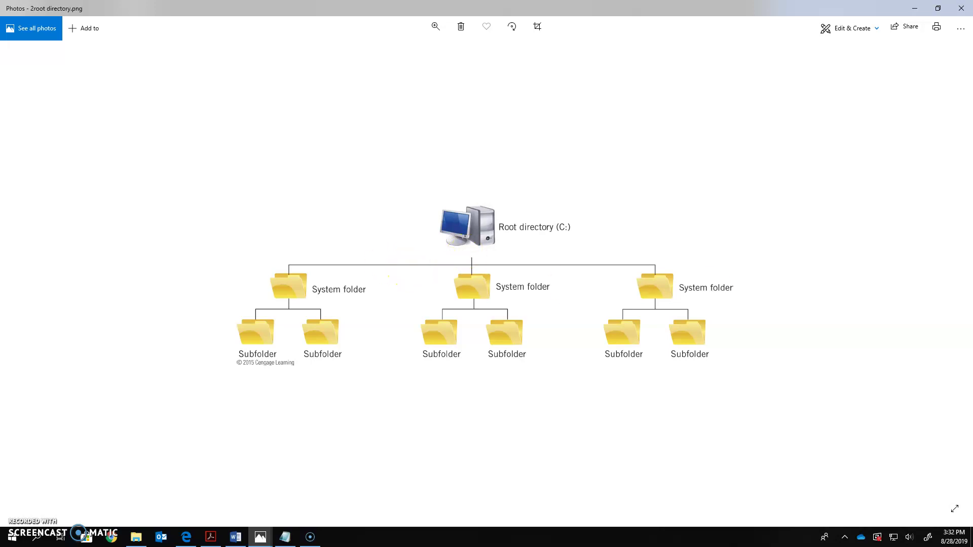
pyautogui.hotkey('alt', 'Tab')
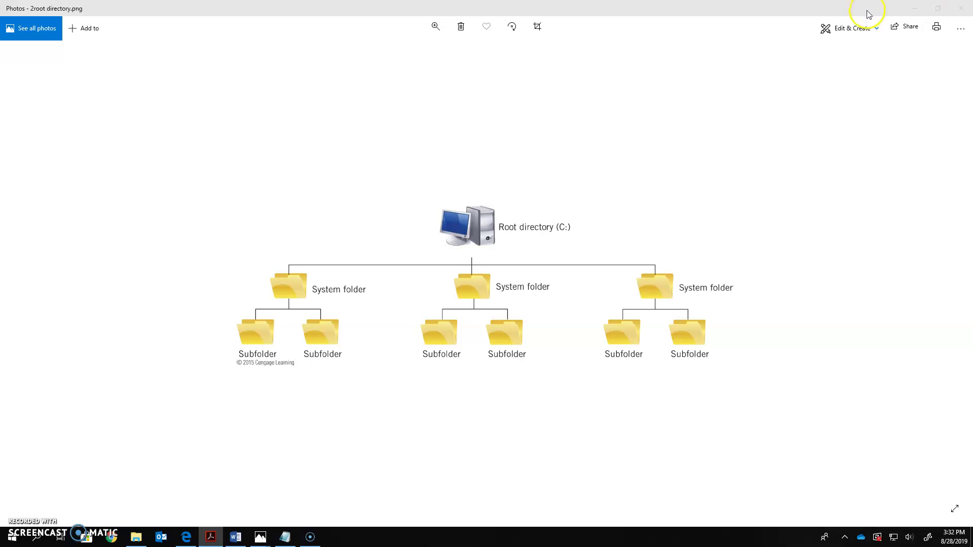
# Minimize Photos, return to File Explorer, and move its window away from the Words to Know document
pyautogui.click(915, 8)
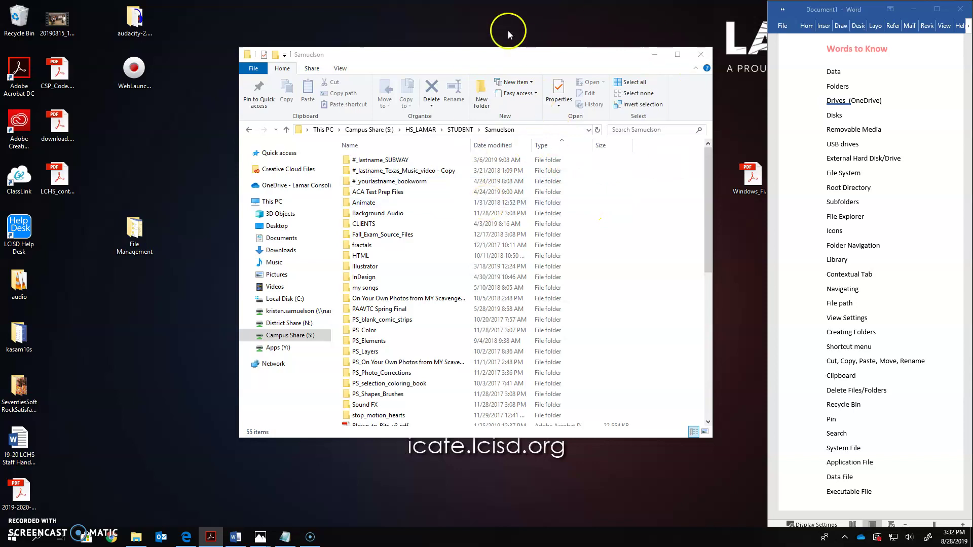
pyautogui.click(464, 55)
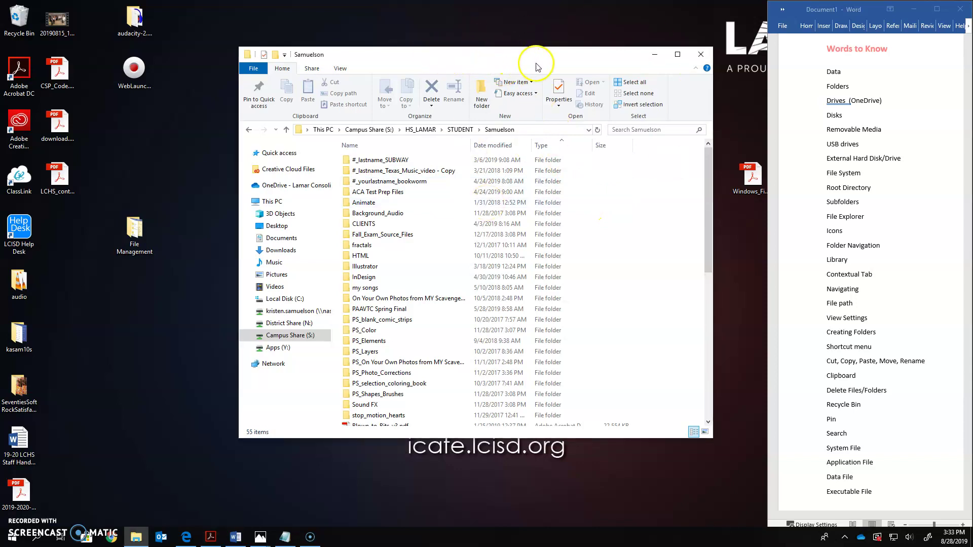
pyautogui.moveTo(466, 60); pyautogui.dragTo(420, 61)
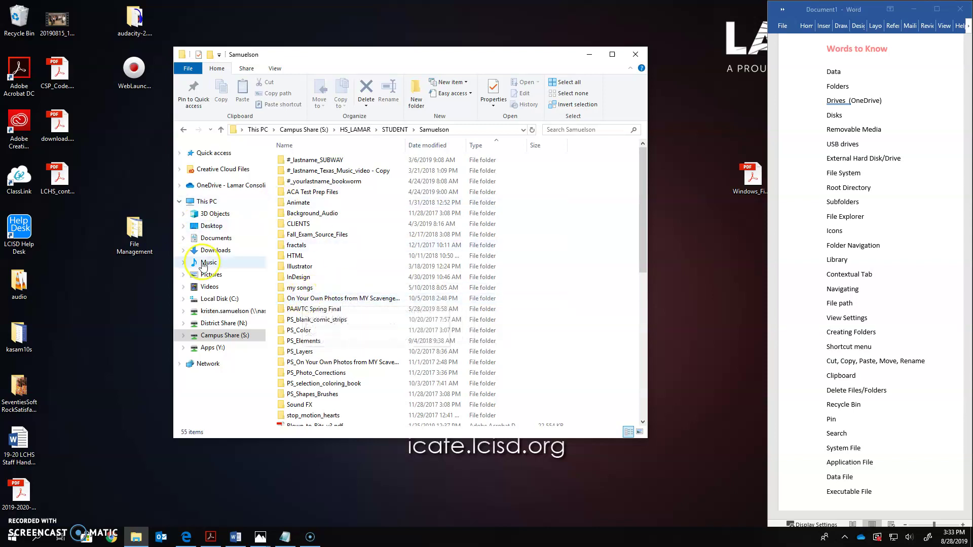
# Collapse This PC in the folder tree, and expand and collapse Quick access and OneDrive to show their subfolders
pyautogui.click(179, 201)
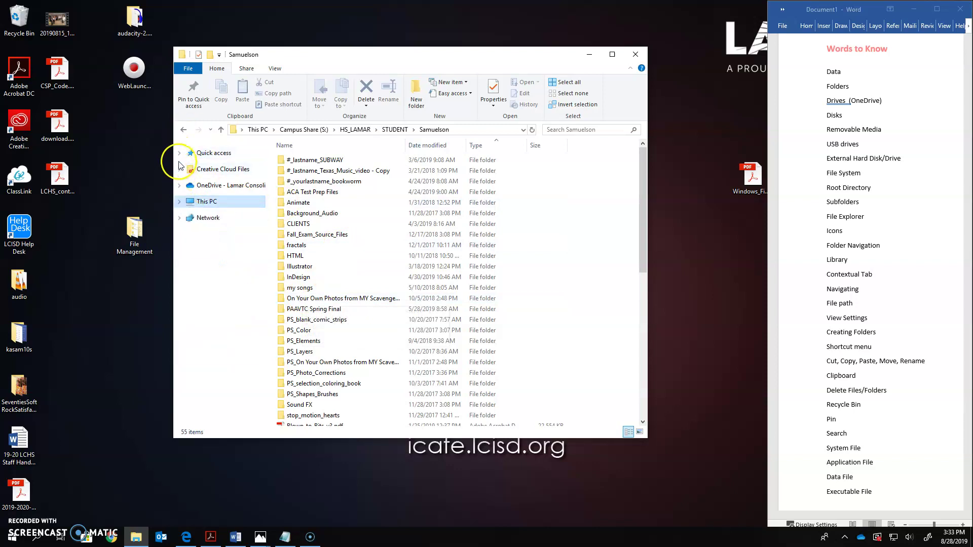
pyautogui.click(180, 153)
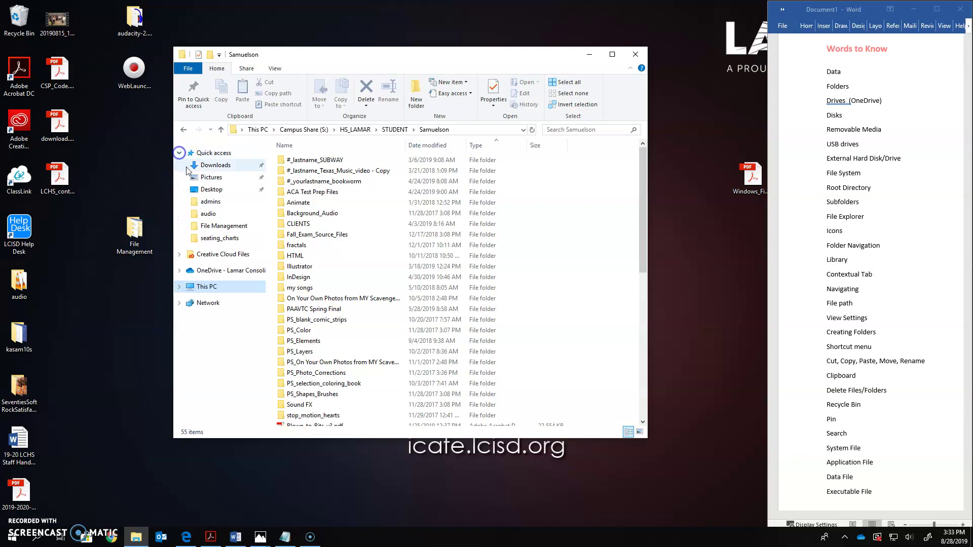
pyautogui.click(180, 153)
pyautogui.click(180, 153)
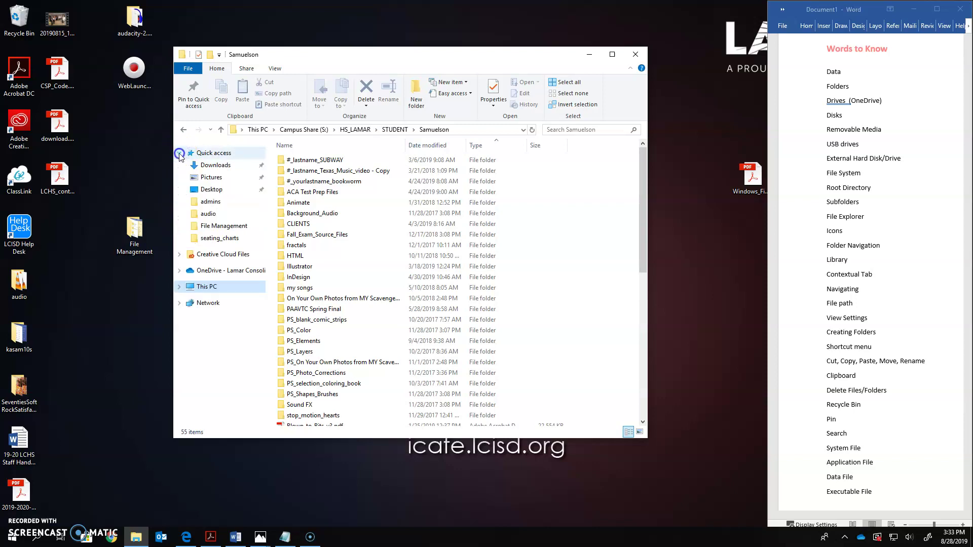
pyautogui.click(180, 153)
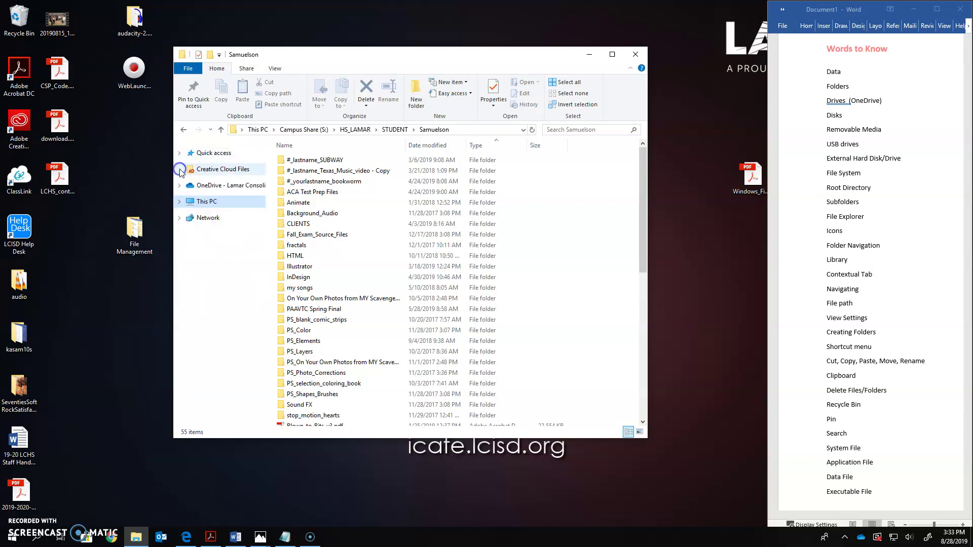
pyautogui.click(179, 185)
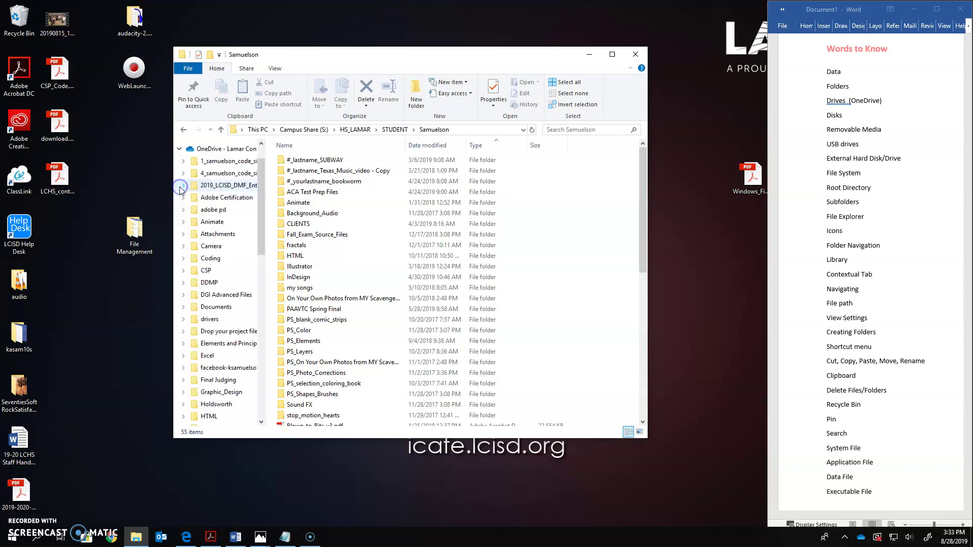
pyautogui.click(180, 149)
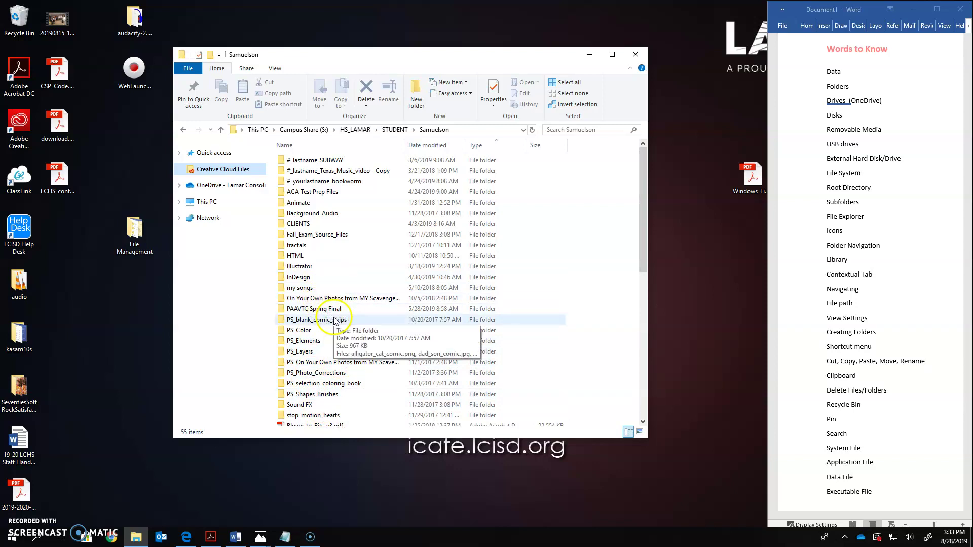
pyautogui.moveTo(339, 314)
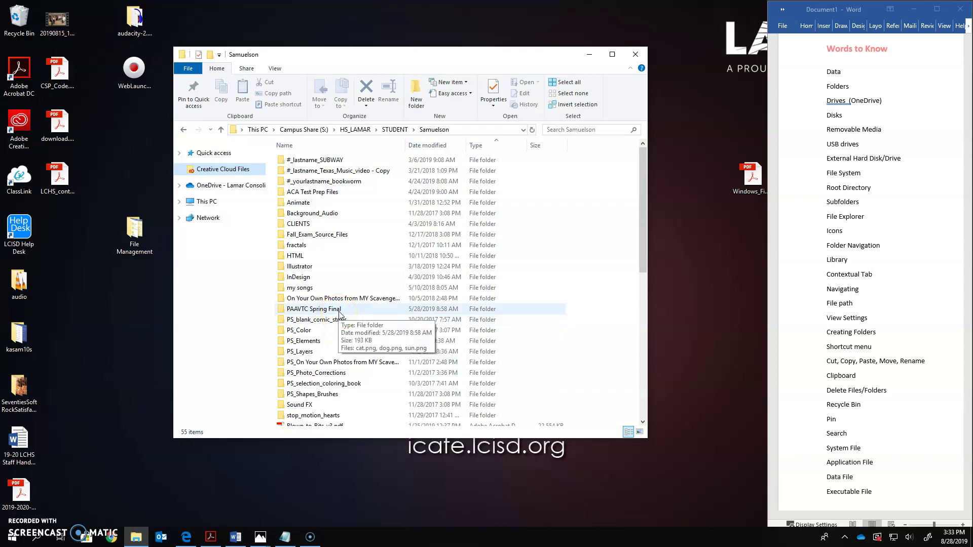
# Look through the OneDrive - Lamar Consolidated ISD folder list, and open This PC with its subfolders expanded
pyautogui.click(206, 186)
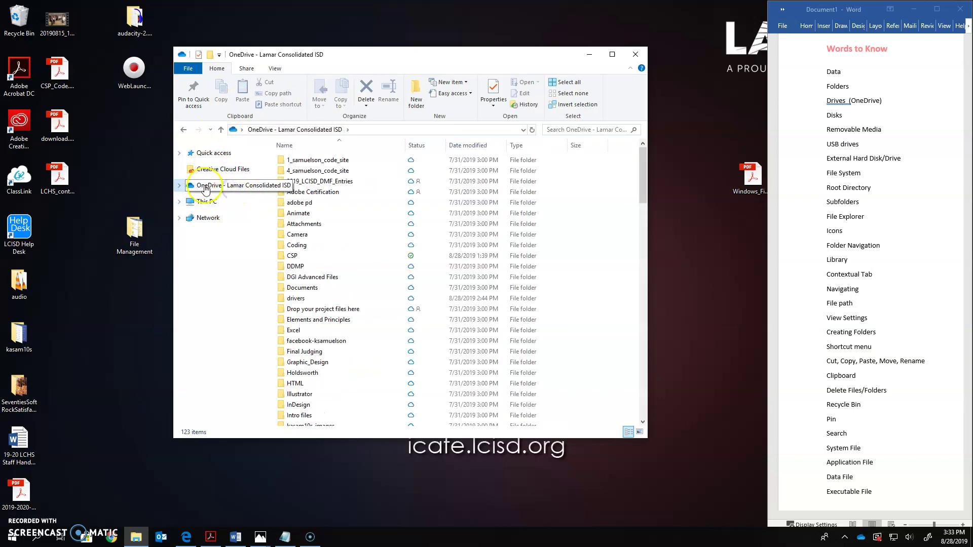
pyautogui.scroll(-1, 344, 338)
pyautogui.scroll(-3, 342, 344)
pyautogui.scroll(8, 347, 347)
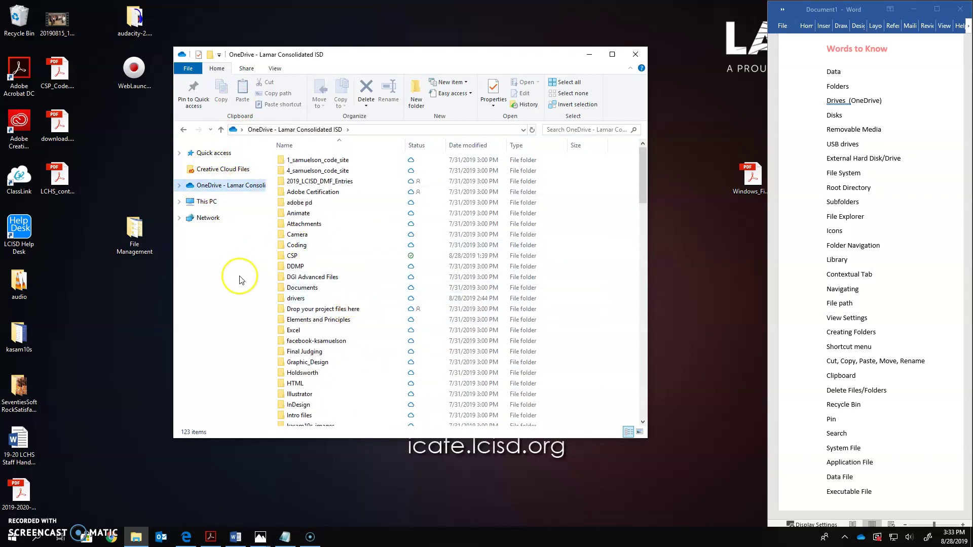
pyautogui.click(182, 202)
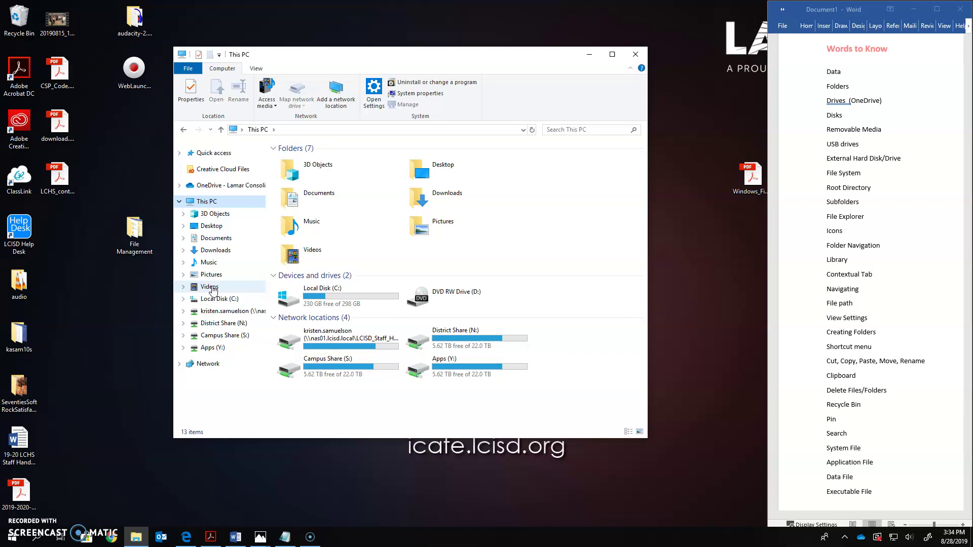
pyautogui.click(221, 241)
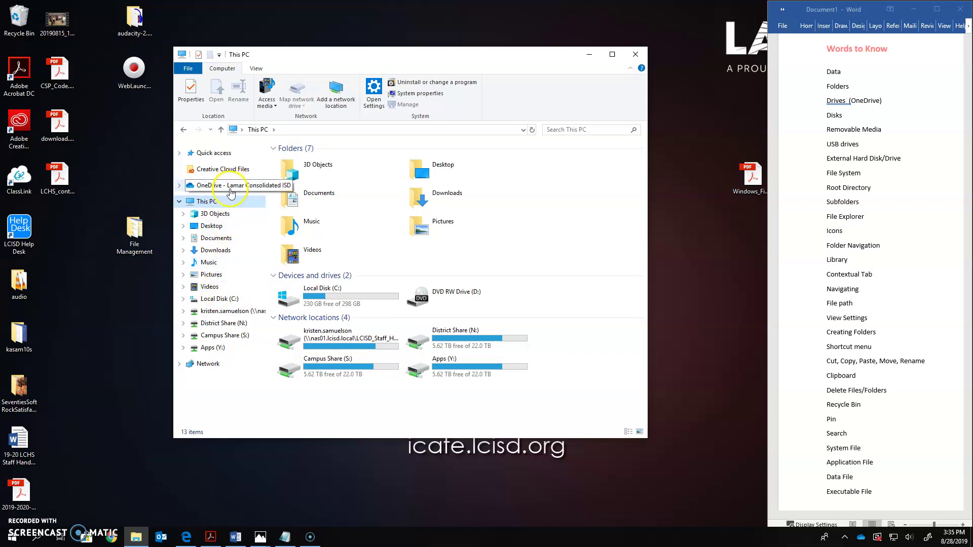
# Switch to Photos and advance from 2root directory.png to view the folder hierarchy diagram in 3Managing Files.png
pyautogui.hotkey('alt', 'Tab')
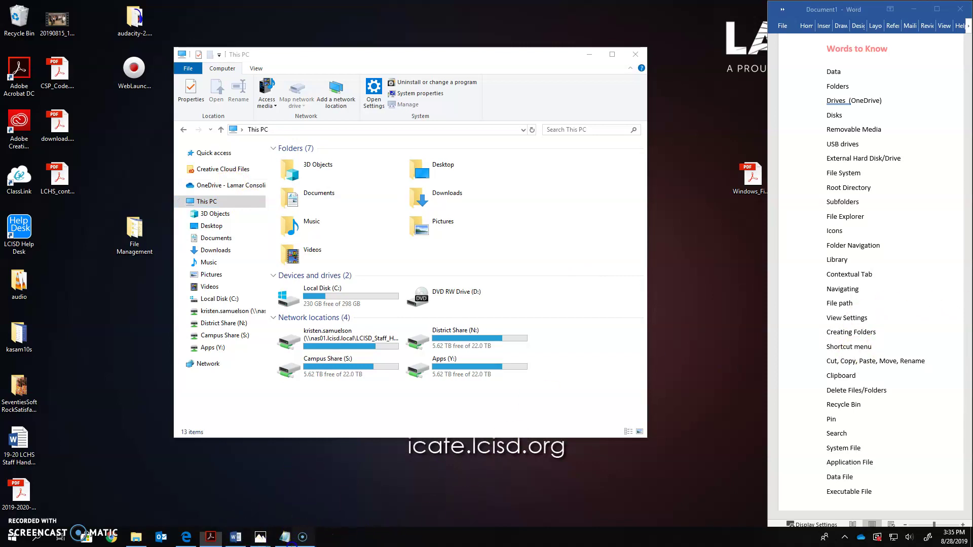
pyautogui.moveTo(260, 536)
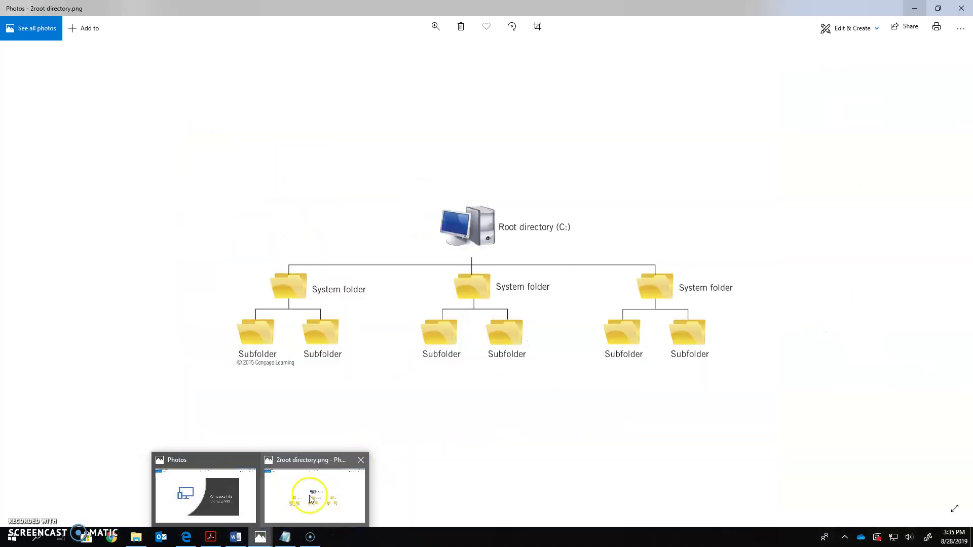
pyautogui.click(315, 494)
pyautogui.scroll(-1, 530, 317)
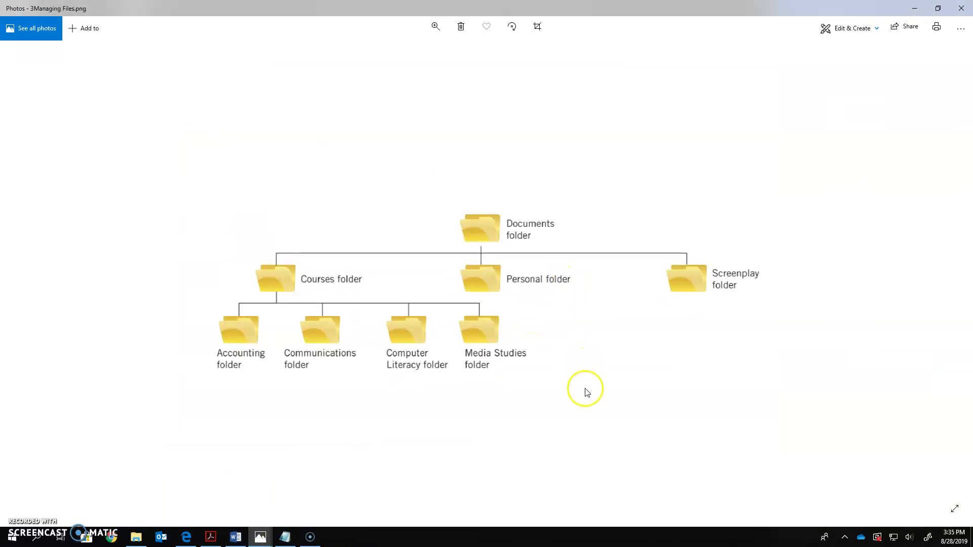
pyautogui.scroll(1, 572, 408)
pyautogui.scroll(-1, 573, 407)
pyautogui.scroll(-1, 565, 411)
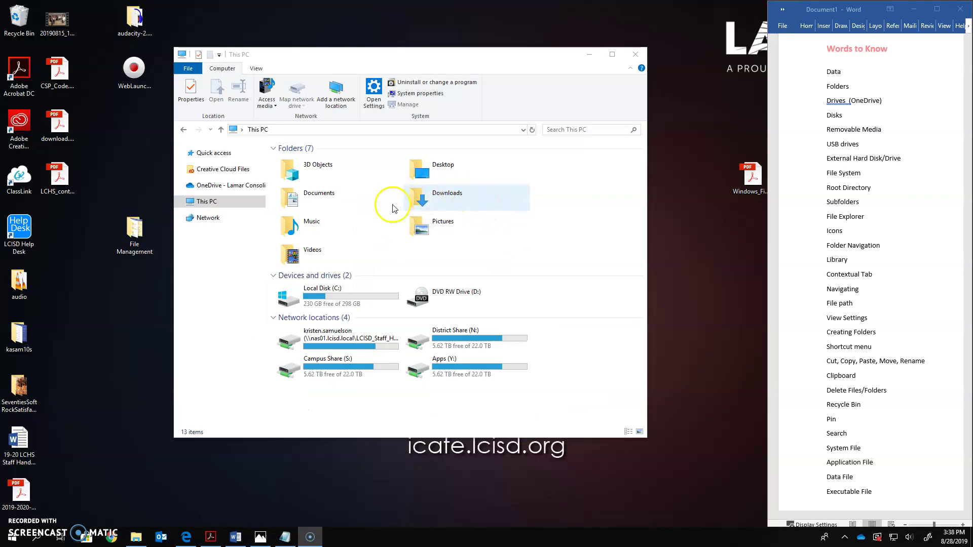
# Expand This PC in File Explorer and open its Downloads folder
pyautogui.click(179, 202)
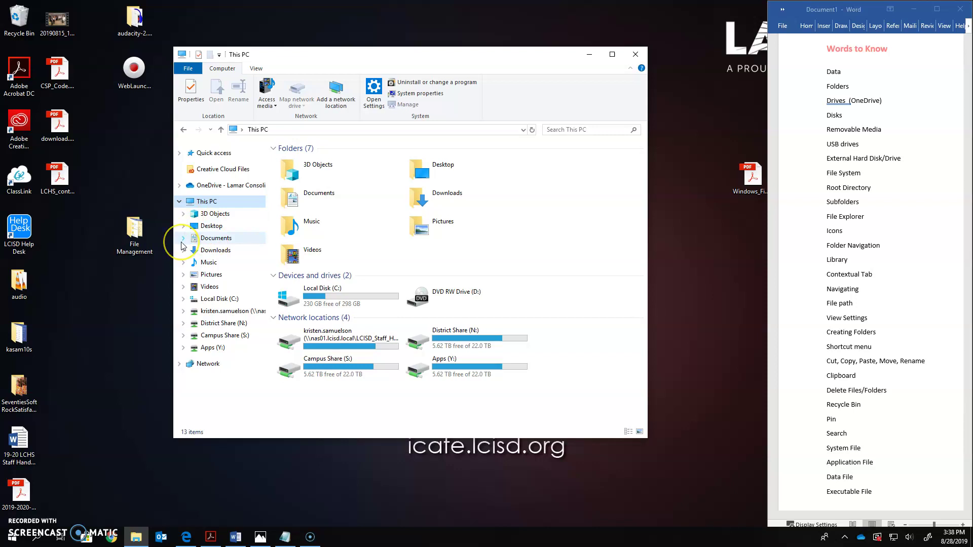
pyautogui.click(218, 252)
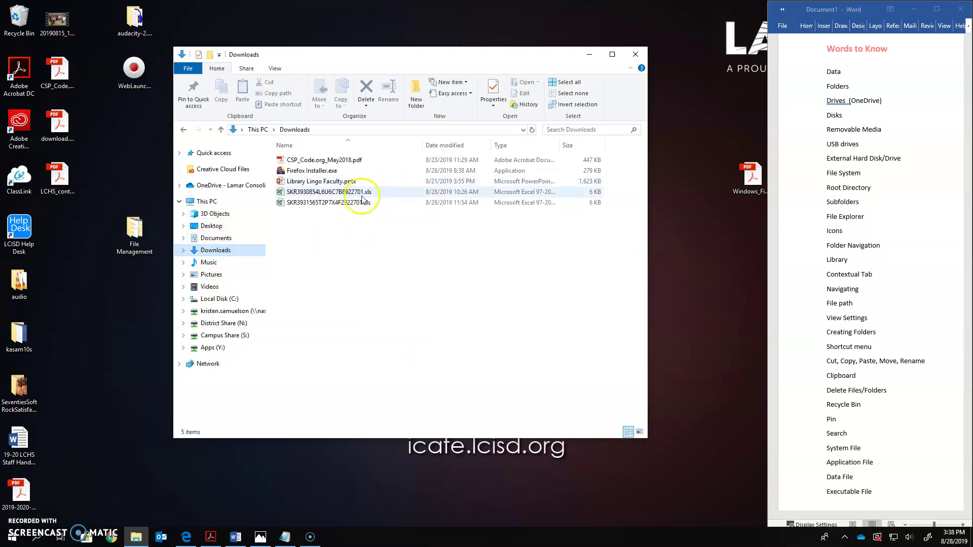
pyautogui.click(346, 321)
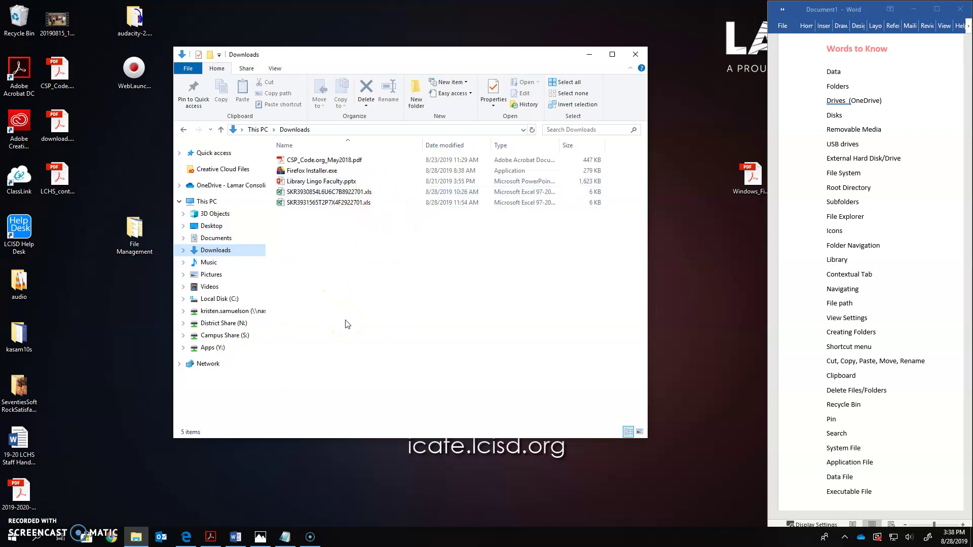
# Open OneDrive's Animate folder, return to the OneDrive root, and expand and collapse Animate's subfolders in the folder tree
pyautogui.click(218, 186)
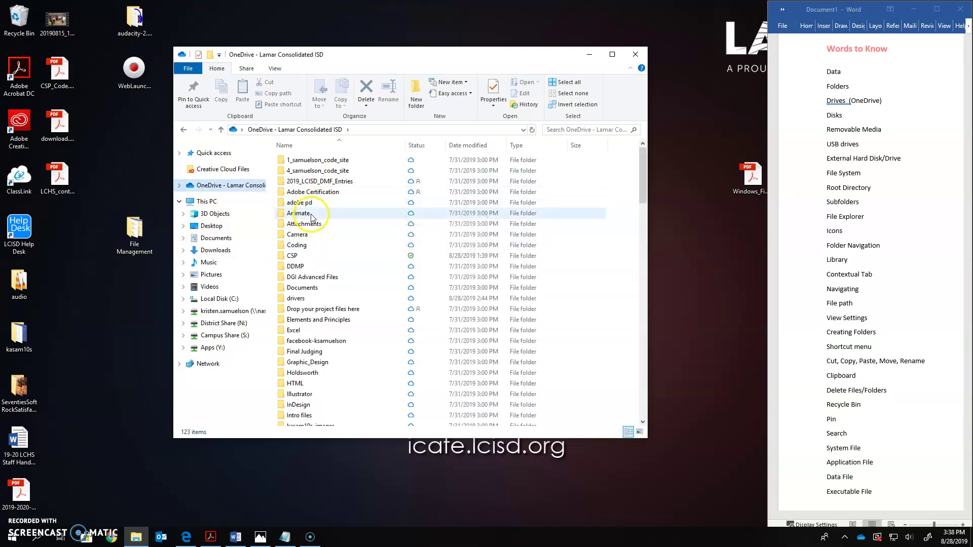
pyautogui.doubleClick(311, 215)
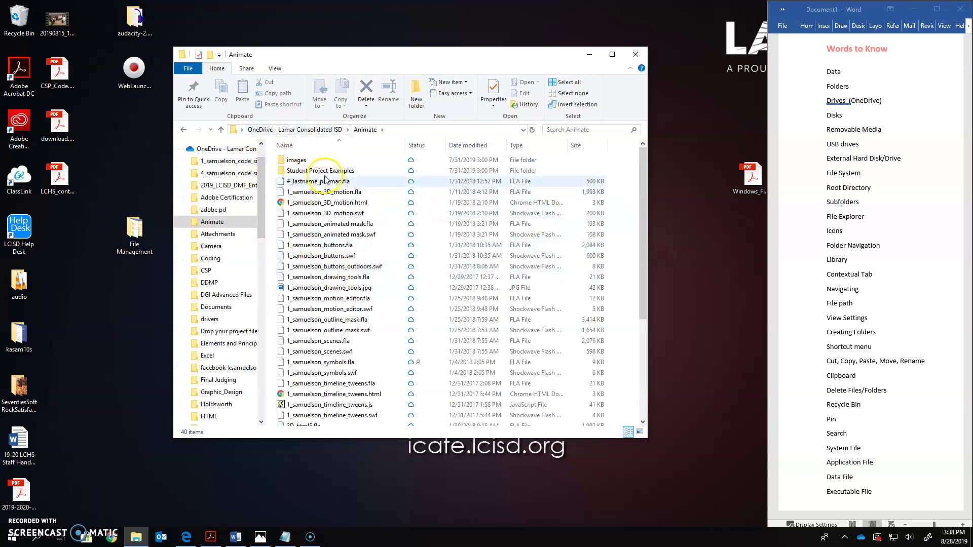
pyautogui.click(313, 131)
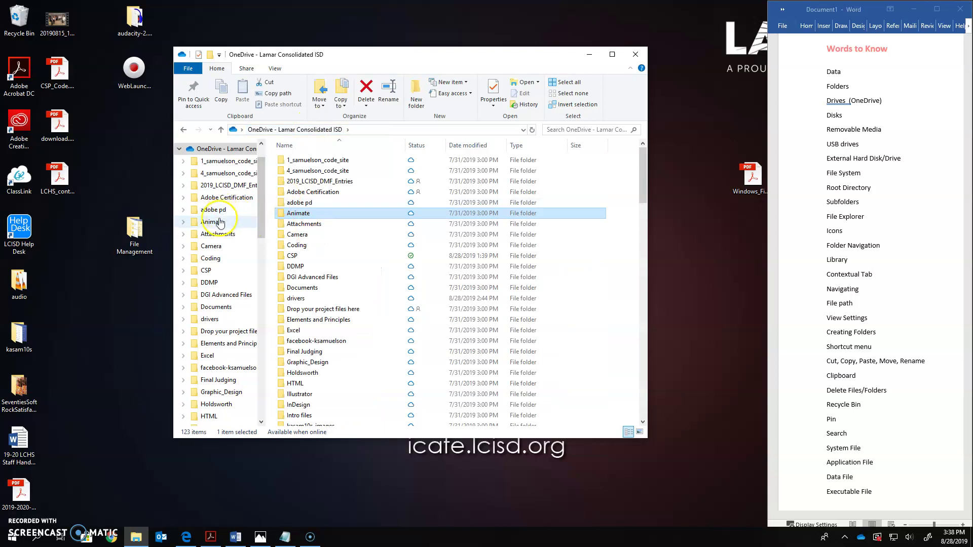
pyautogui.click(183, 223)
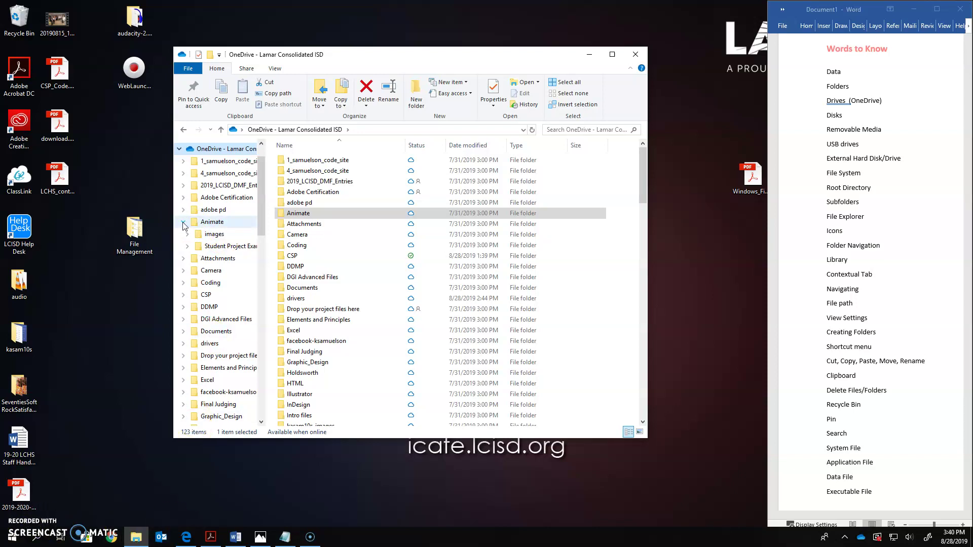
pyautogui.click(184, 222)
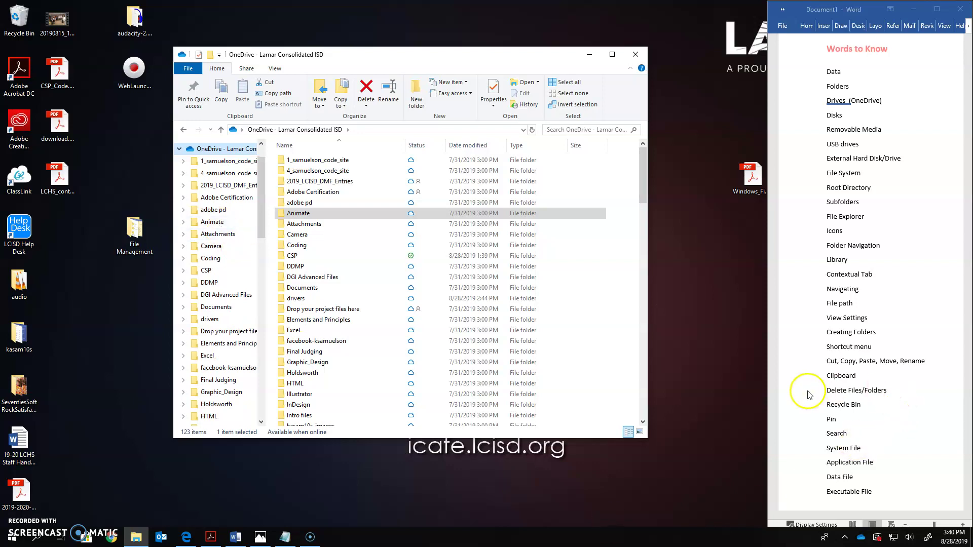
# In OneDrive's Animate folder, compare selecting the drawing tools JPG and FLA files, and display the Picture Tools commands for the JPG
pyautogui.hotkey('alt', 'Tab')
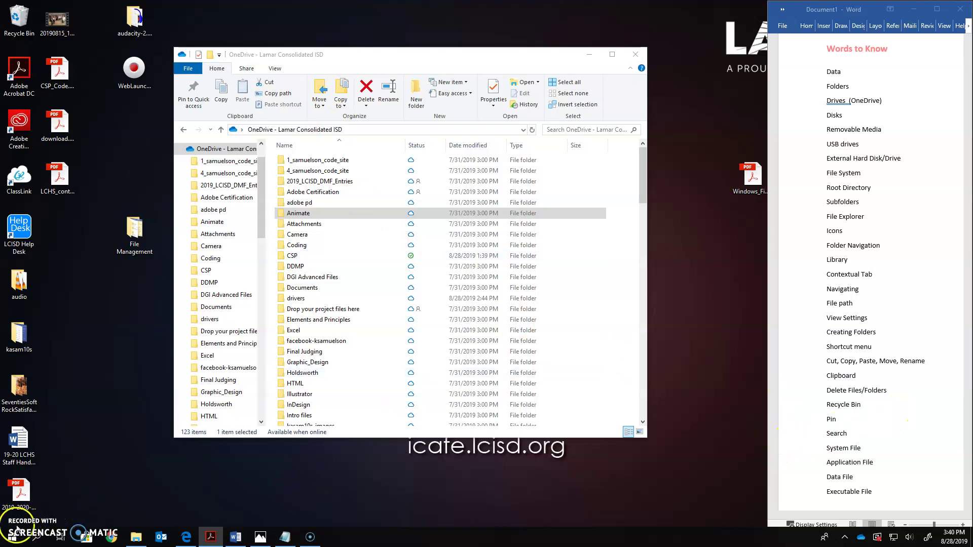
pyautogui.press('Return')
pyautogui.click(333, 288)
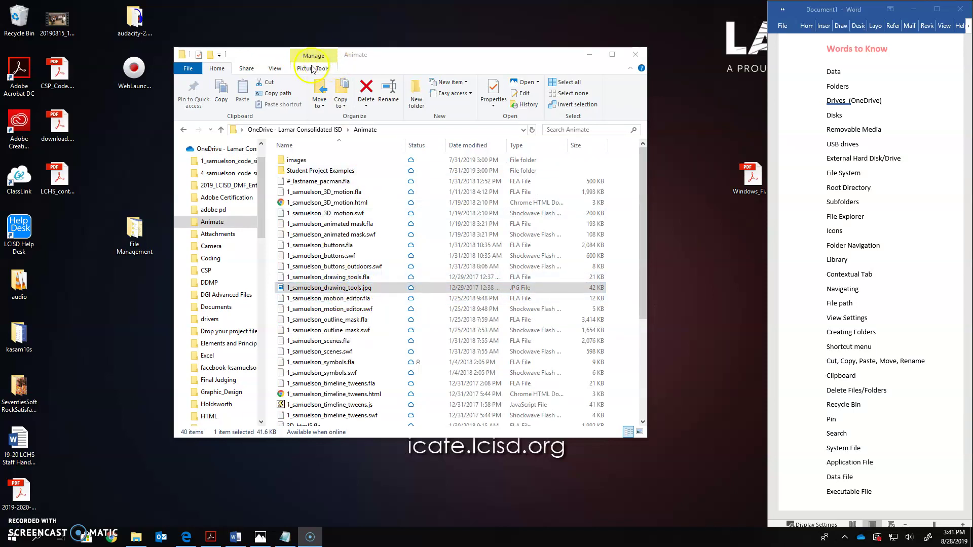
pyautogui.click(334, 277)
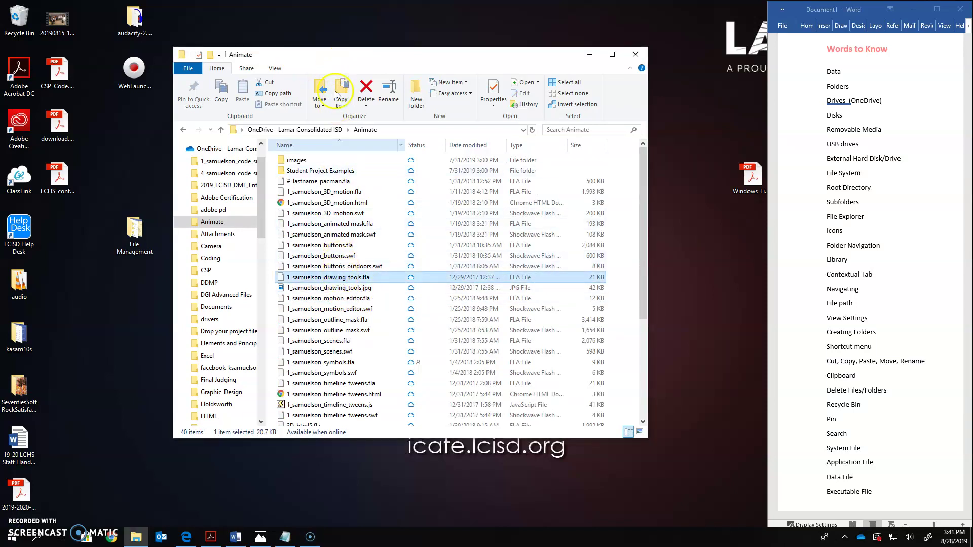
pyautogui.click(346, 289)
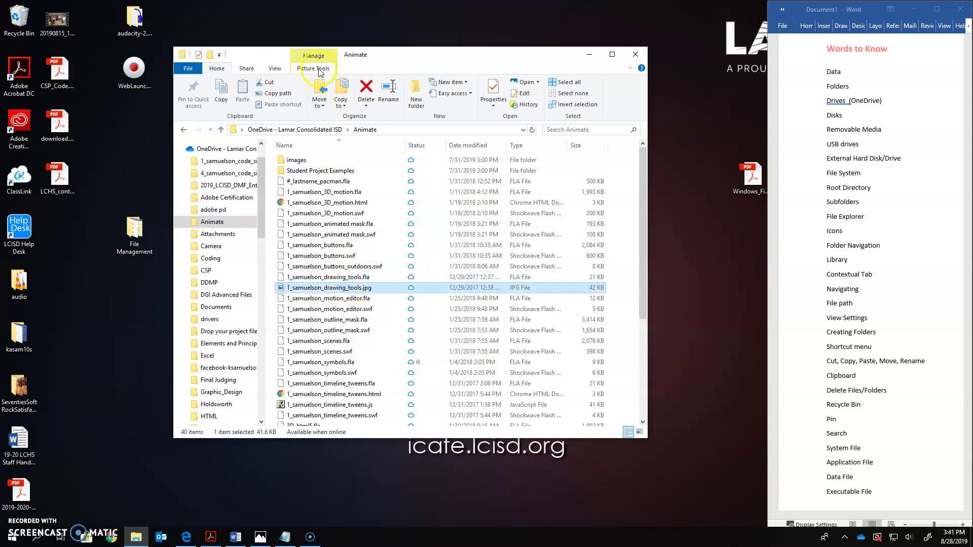
pyautogui.click(320, 69)
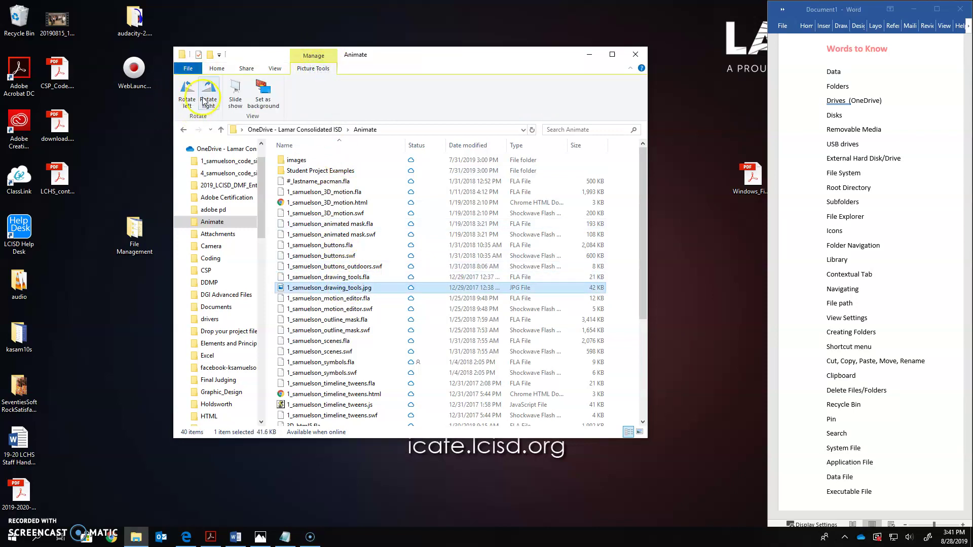
pyautogui.click(187, 101)
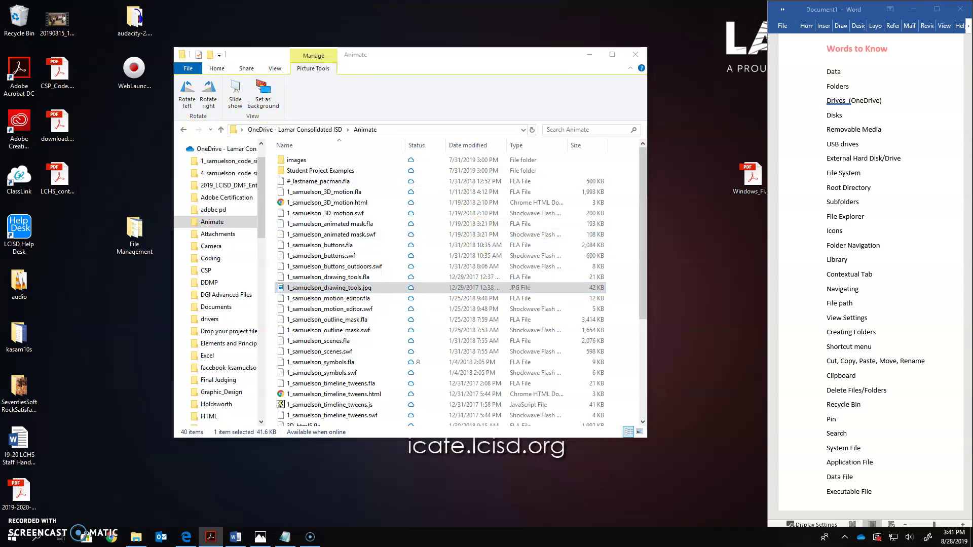
# Bring up the Notepad window containing the file path and arrange it with File Explorer so the path stays visible above the folder window
pyautogui.click(136, 537)
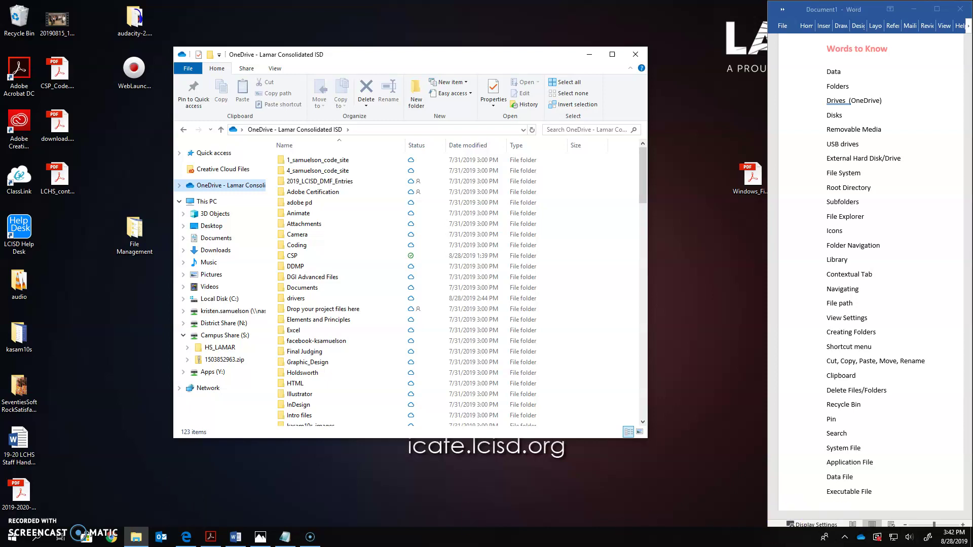
pyautogui.click(285, 537)
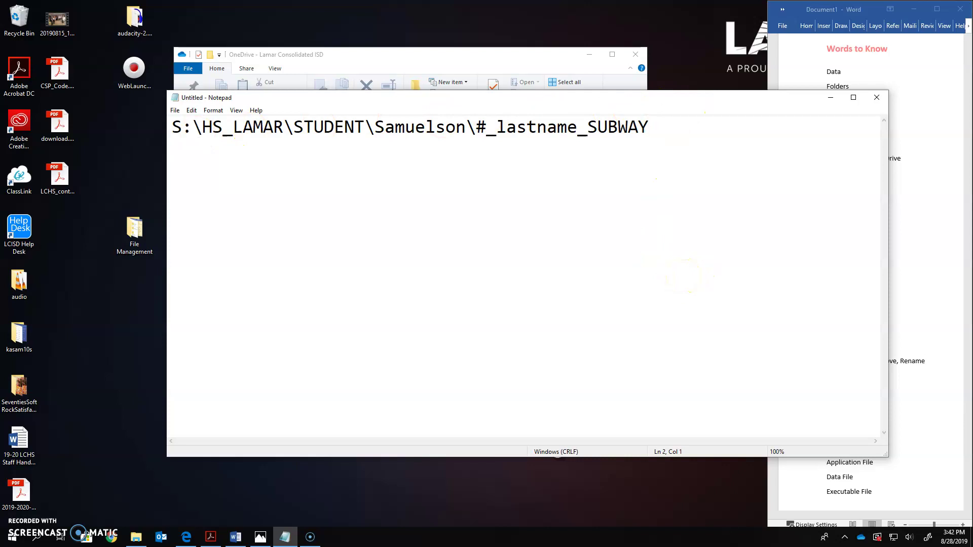
pyautogui.moveTo(384, 98); pyautogui.dragTo(354, 27)
pyautogui.click(243, 405)
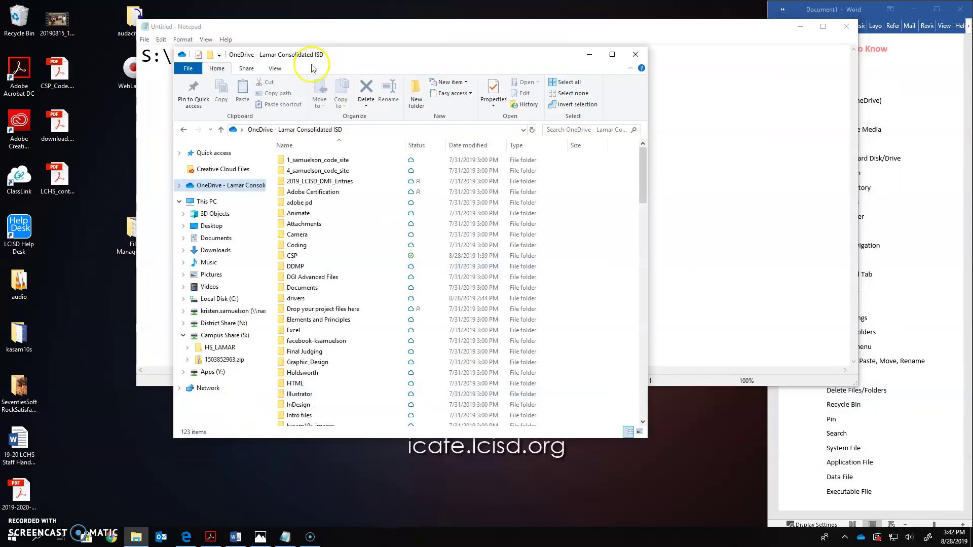
pyautogui.moveTo(326, 65); pyautogui.dragTo(304, 98)
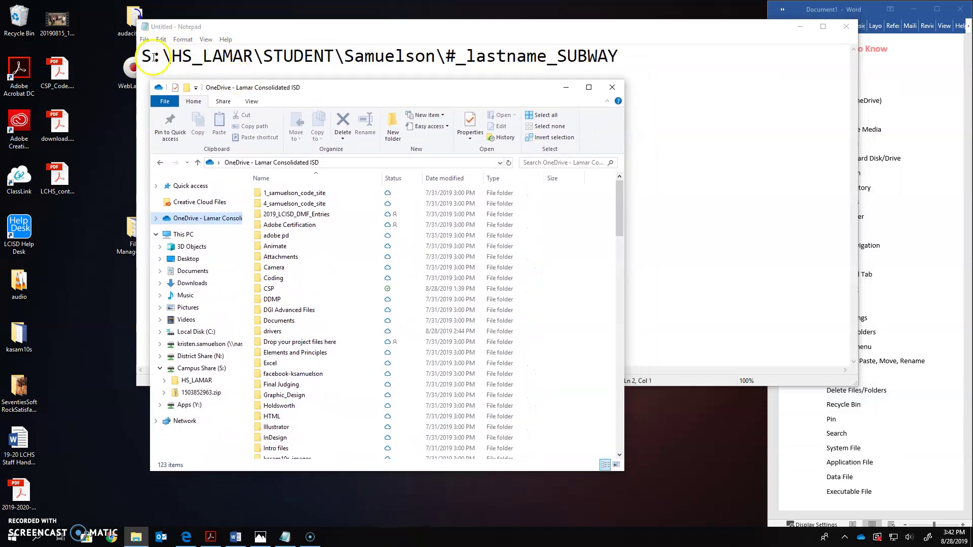
# Highlight the drive letter S: in the Notepad file path and bring File Explorer back to the front
pyautogui.moveTo(162, 57); pyautogui.dragTo(142, 56)
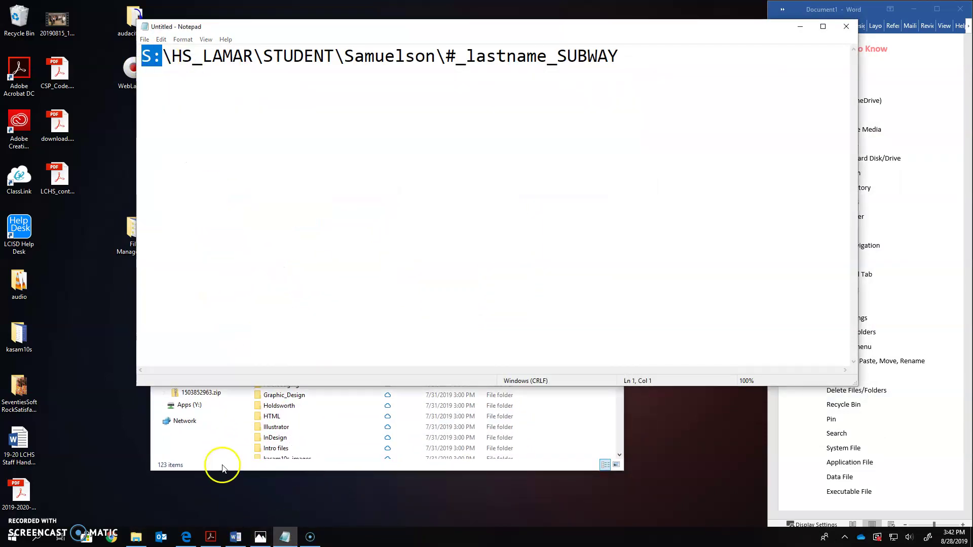
pyautogui.click(222, 462)
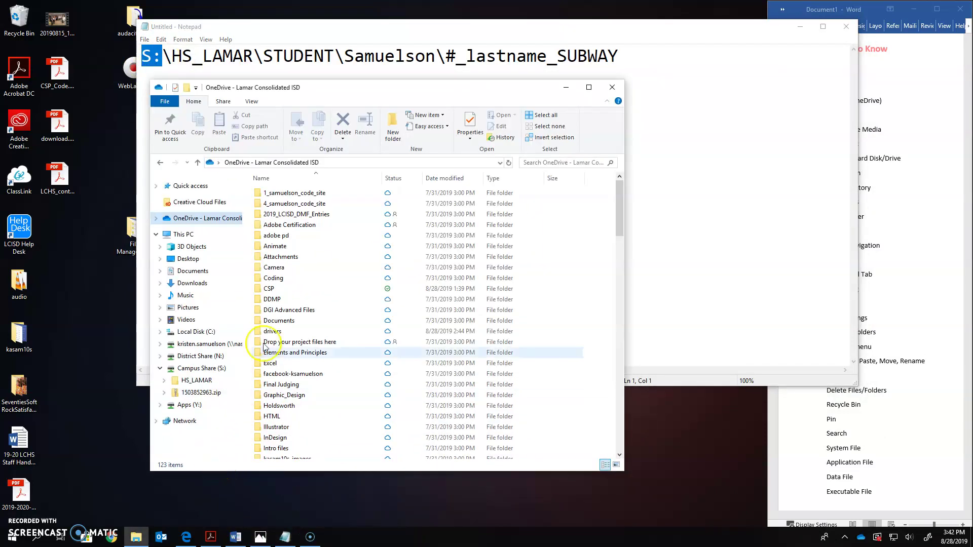
# Follow the Notepad file path from Campus Share (S:) through HS_LAMAR, STUDENT and the teacher's folder to #_lastname_SUBWAY
pyautogui.click(201, 370)
pyautogui.moveTo(173, 56); pyautogui.dragTo(175, 75)
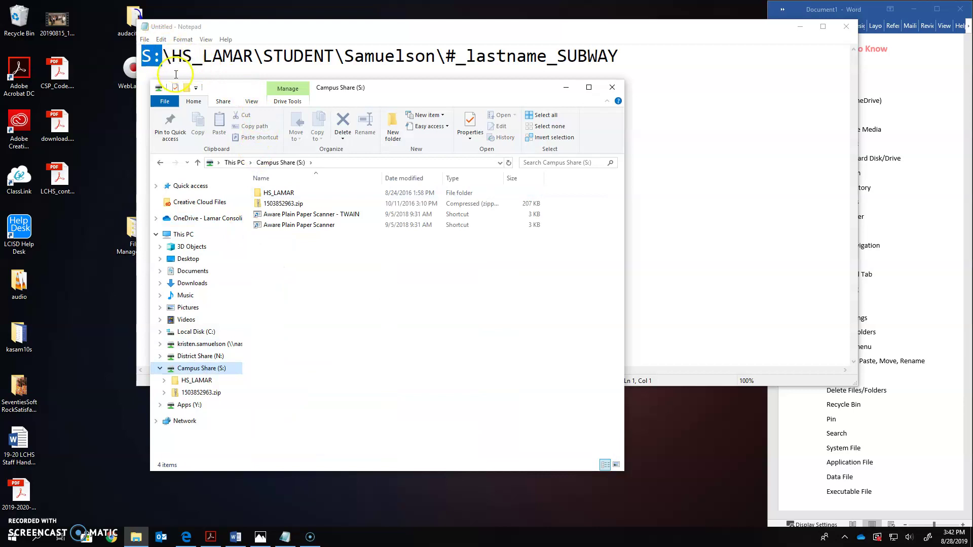
pyautogui.doubleClick(282, 194)
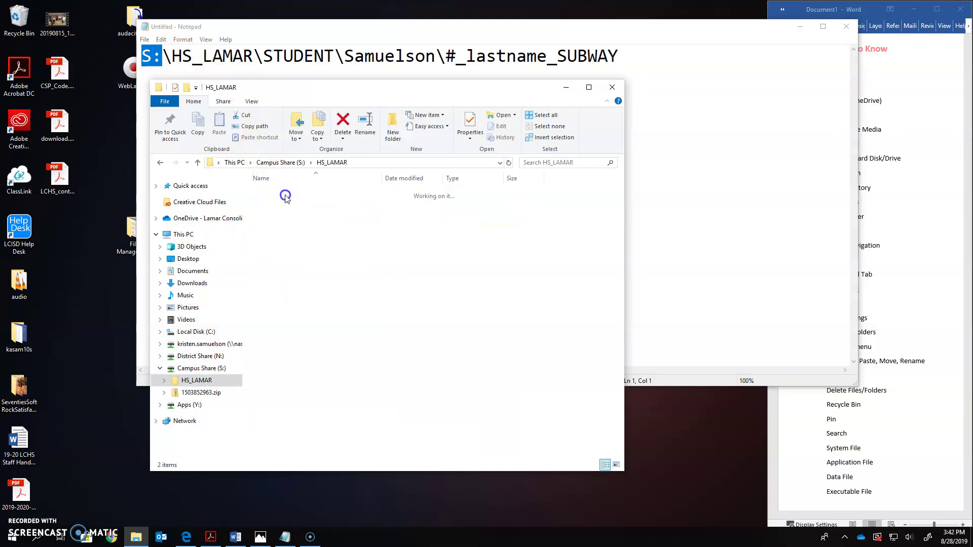
pyautogui.doubleClick(285, 202)
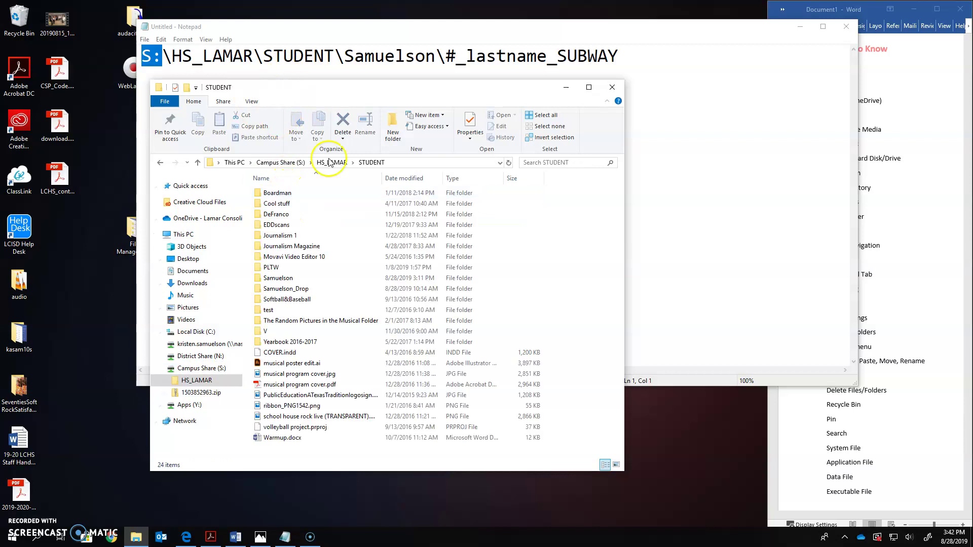
pyautogui.doubleClick(305, 278)
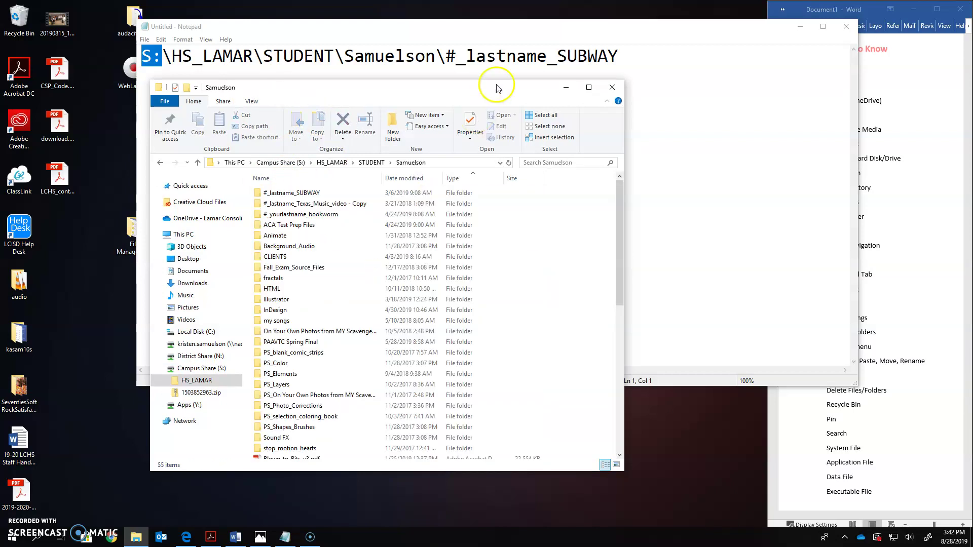
pyautogui.doubleClick(275, 194)
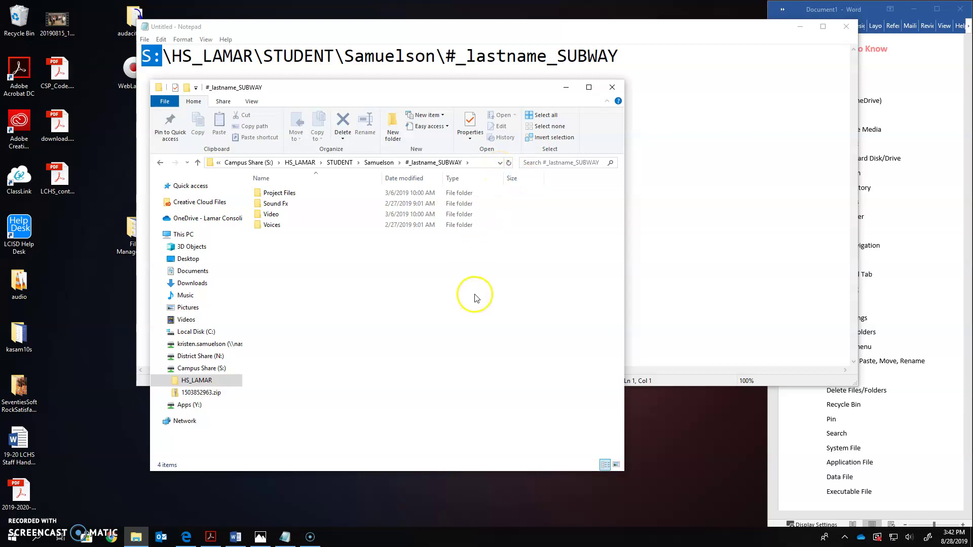
pyautogui.hotkey('alt', 'Tab')
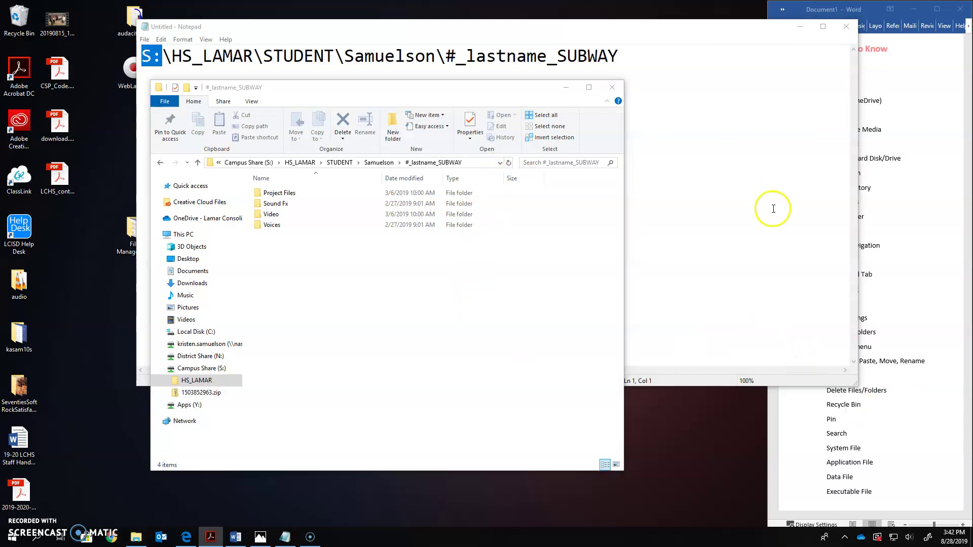
# Return to the OneDrive root, display the View commands, and look over the detail columns that can be shown
pyautogui.click(218, 218)
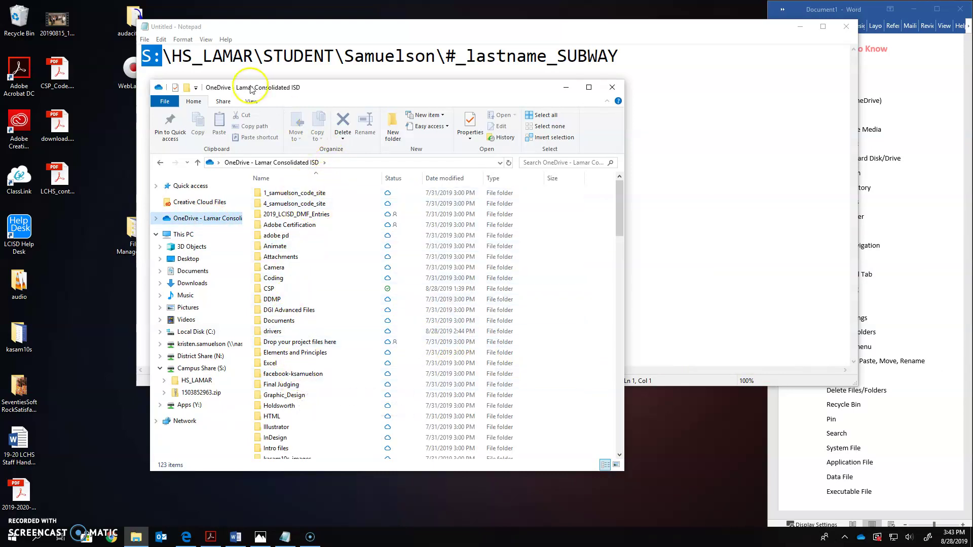
pyautogui.click(251, 101)
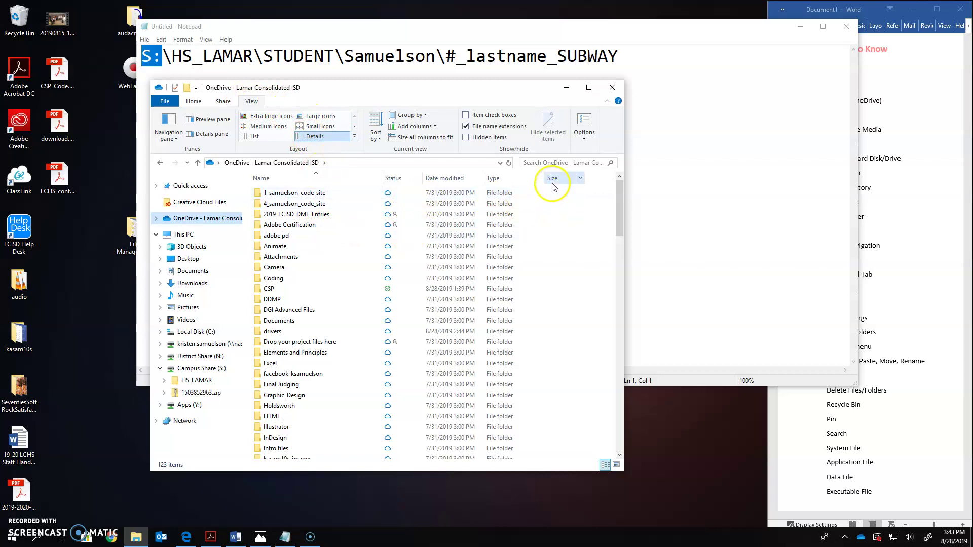
pyautogui.rightClick(528, 182)
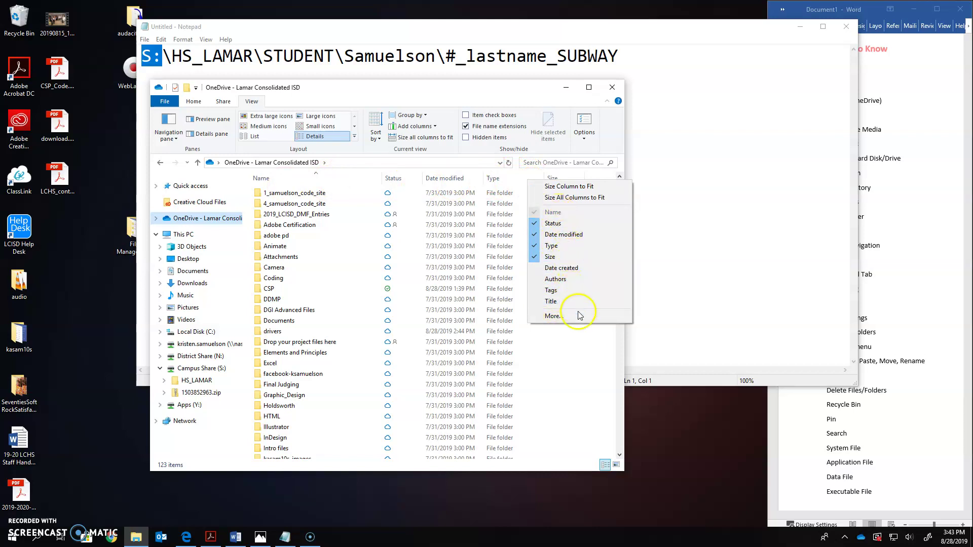
pyautogui.click(569, 352)
pyautogui.click(569, 352)
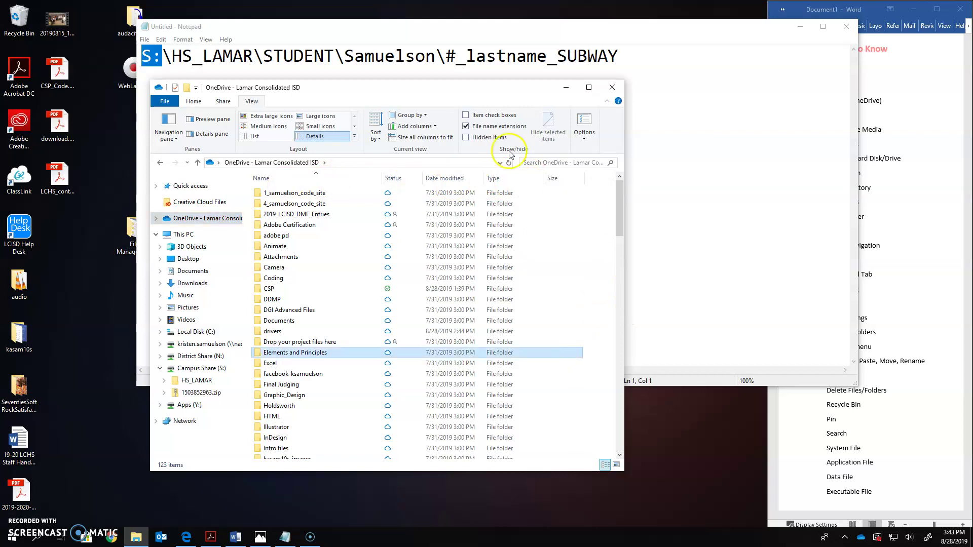
# Sort the OneDrive contents by Name in descending and ascending order, and try sorting them by Status
pyautogui.click(272, 179)
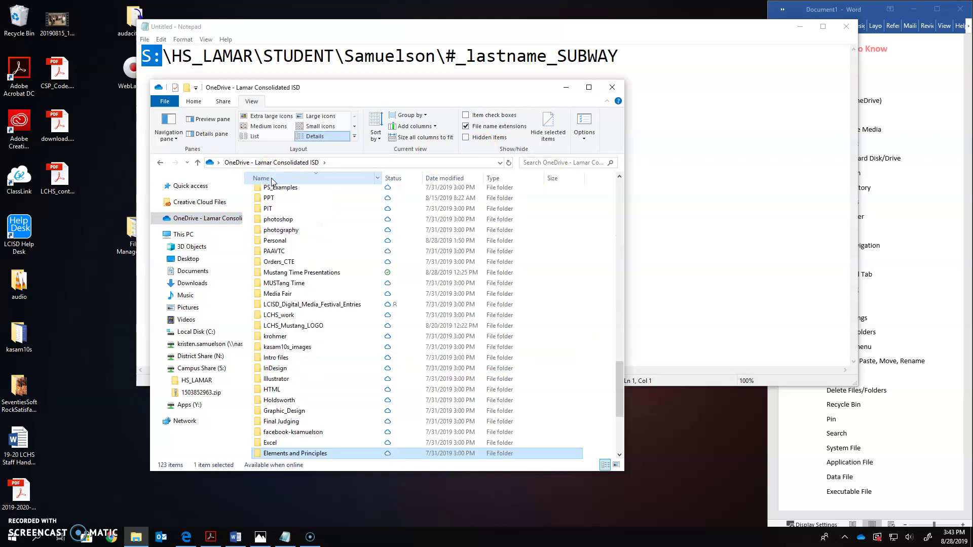
pyautogui.click(272, 178)
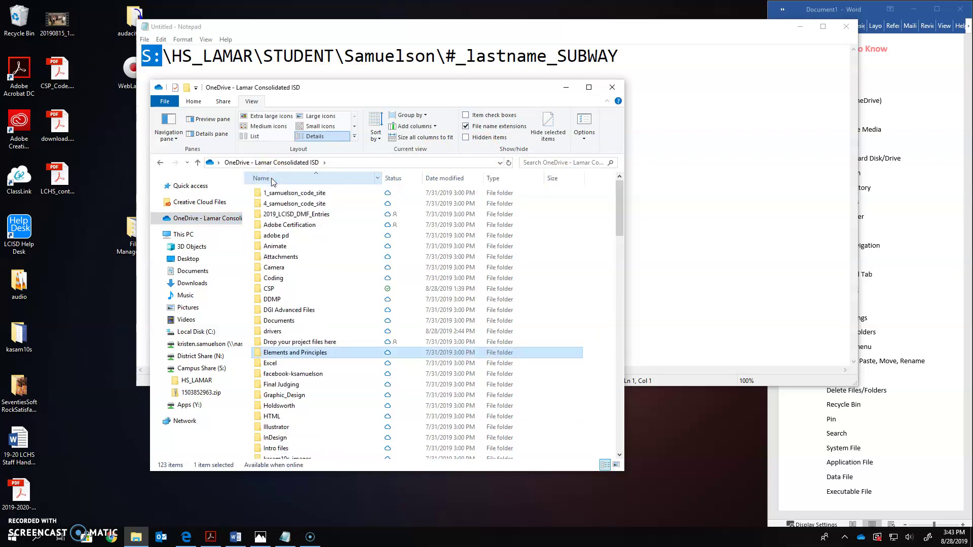
pyautogui.click(393, 178)
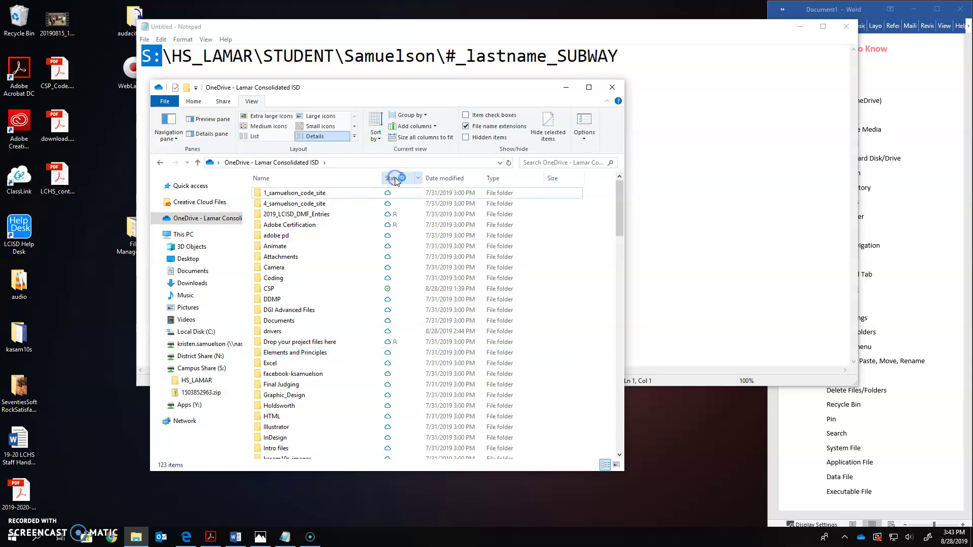
# Sort the OneDrive contents by Date modified and return to the beginning of the list
pyautogui.click(459, 179)
pyautogui.scroll(8, 455, 228)
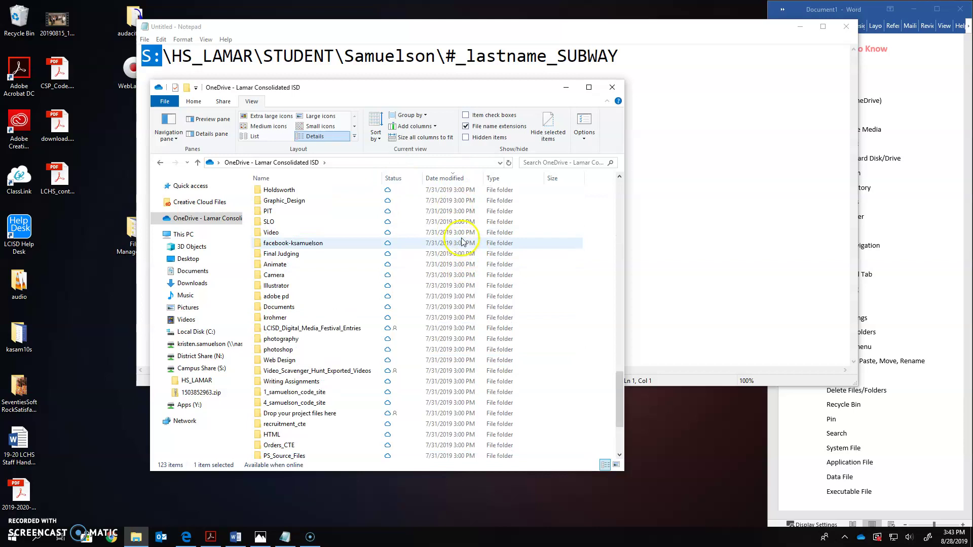
pyautogui.moveTo(620, 343); pyautogui.dragTo(624, 186)
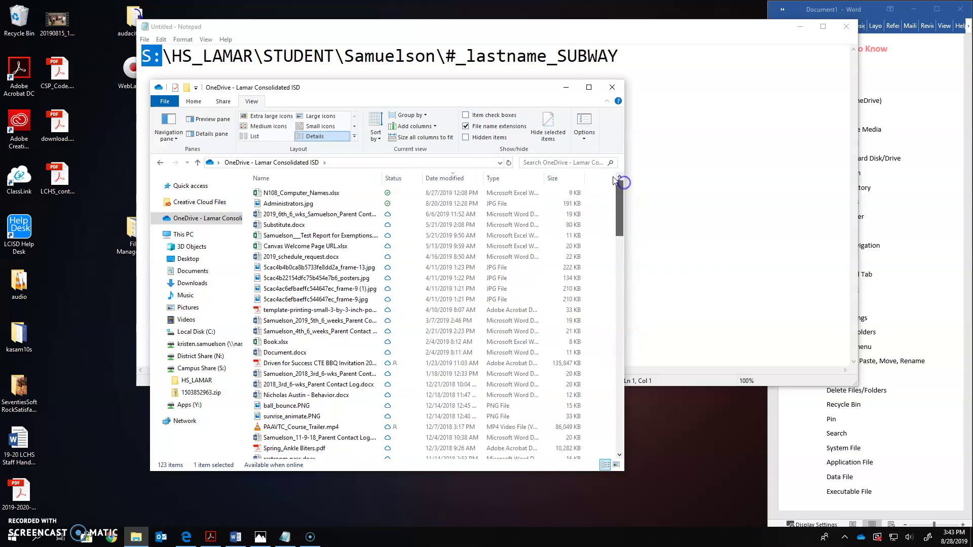
# Sort the OneDrive contents by Type and look through the folders, PDFs and Photoshop files grouped together
pyautogui.click(501, 181)
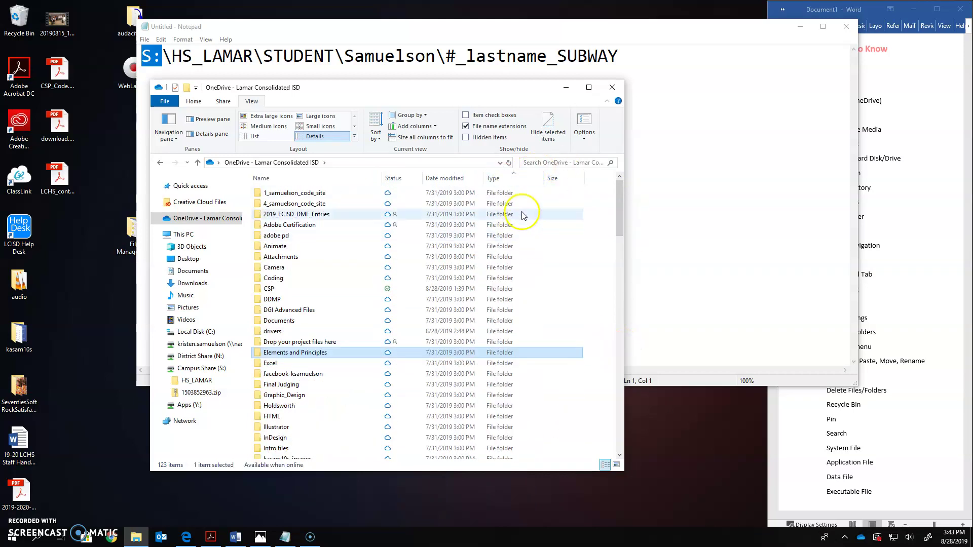
pyautogui.scroll(-1, 508, 370)
pyautogui.scroll(-14, 509, 373)
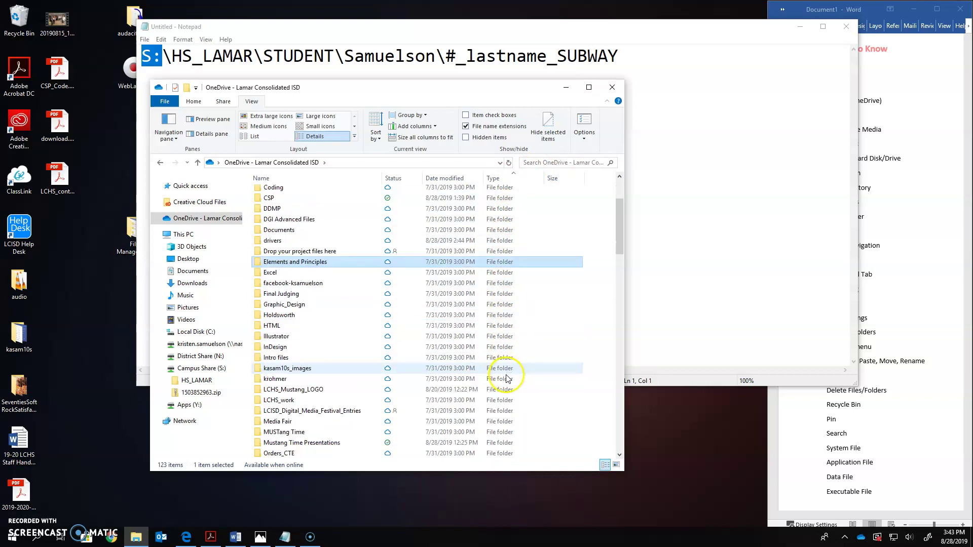
pyautogui.scroll(1, 496, 315)
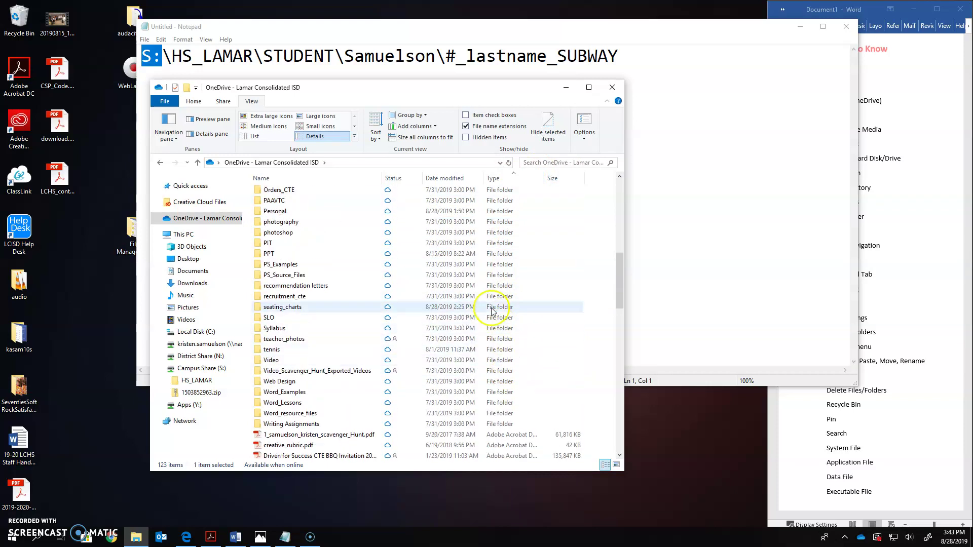
pyautogui.scroll(-4, 350, 358)
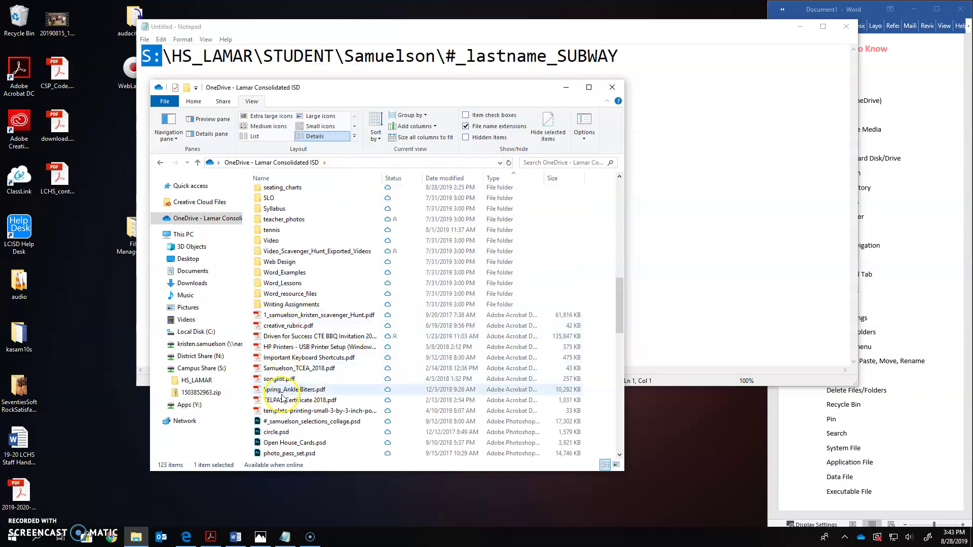
pyautogui.scroll(-3, 329, 378)
pyautogui.scroll(7, 583, 271)
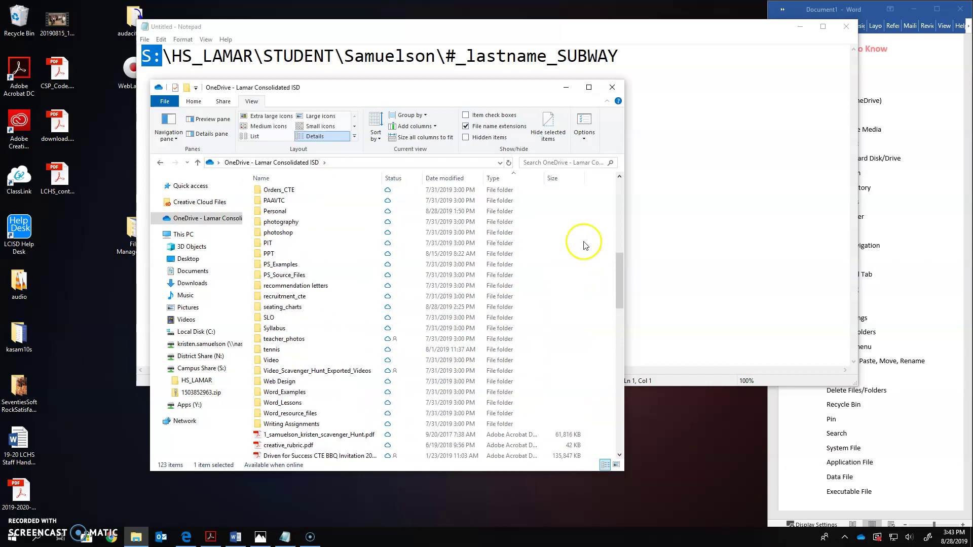
# Sort the OneDrive contents by Size in descending order, and reverse the order to ascending
pyautogui.moveTo(615, 252); pyautogui.dragTo(621, 195)
pyautogui.click(557, 179)
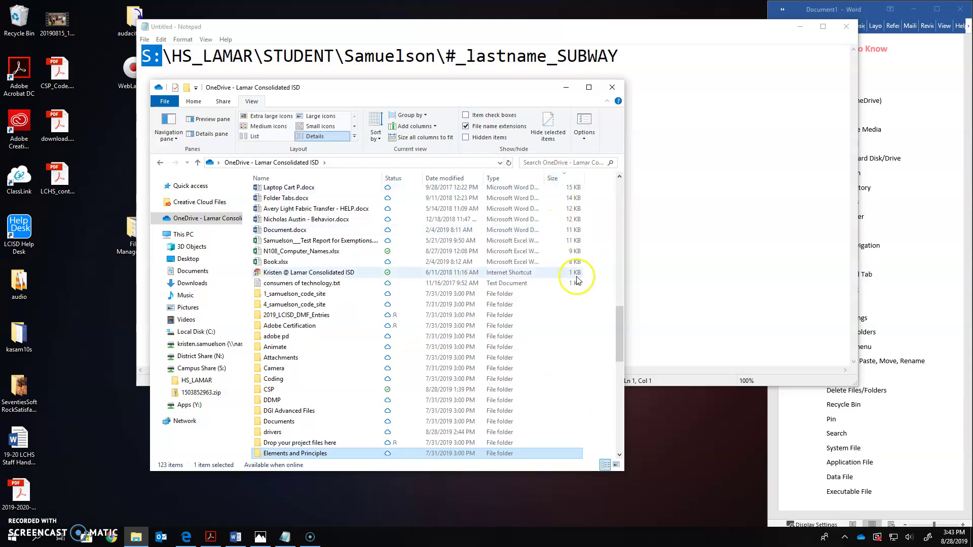
pyautogui.click(554, 179)
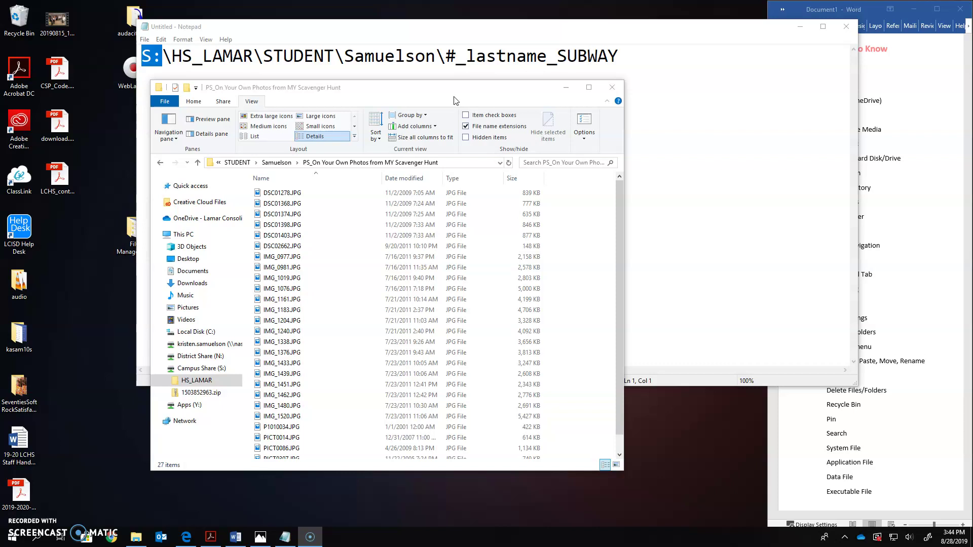
# Compare the scavenger hunt photos as extra large and medium icons, and set the folder's layout to Large icons
pyautogui.click(252, 102)
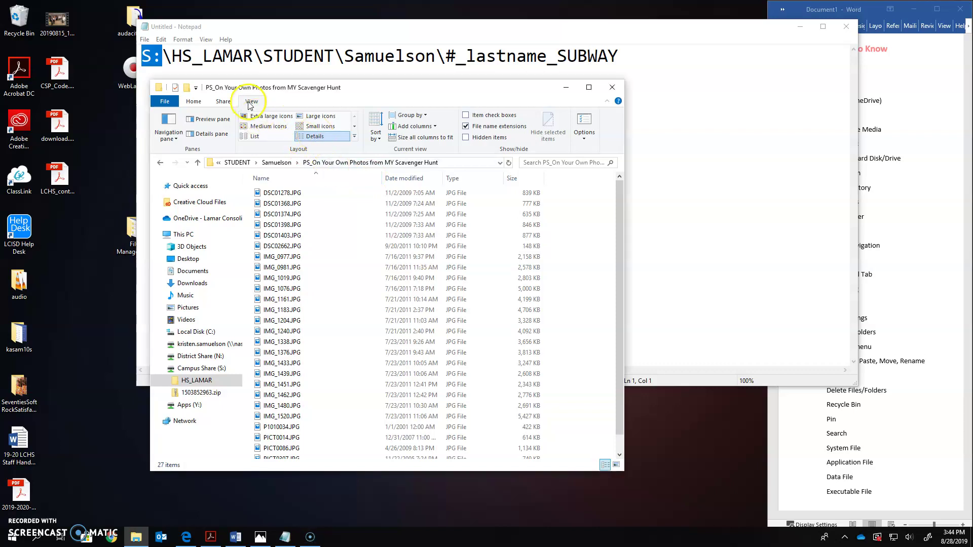
pyautogui.click(272, 117)
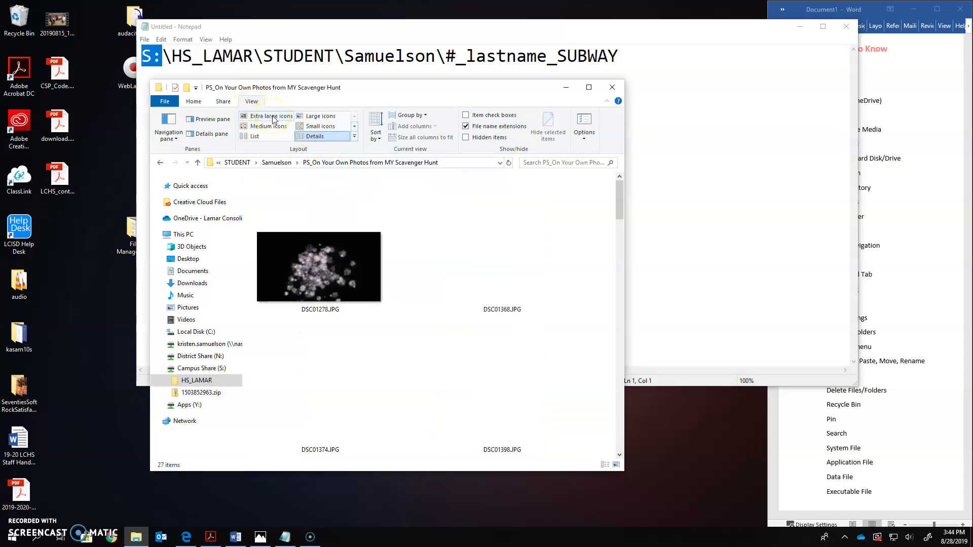
pyautogui.click(273, 128)
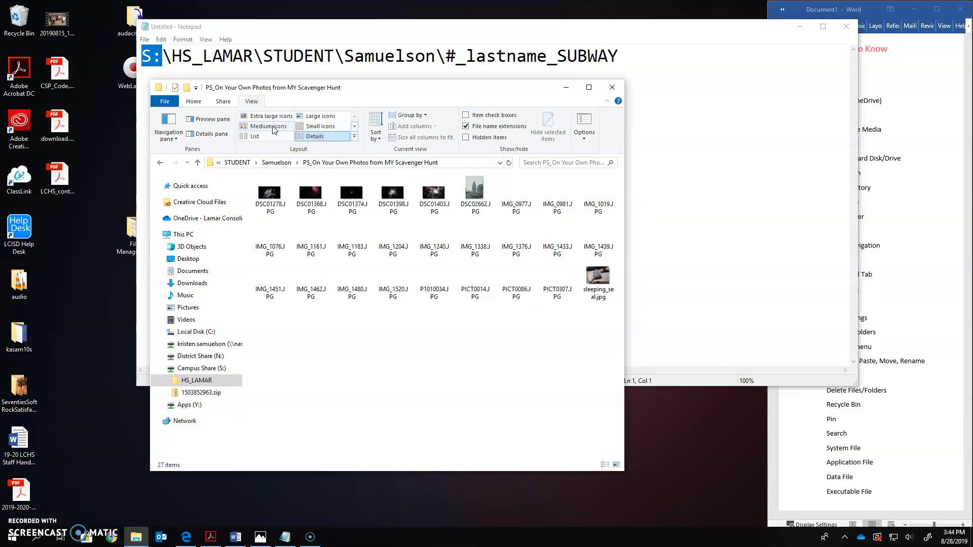
pyautogui.click(317, 118)
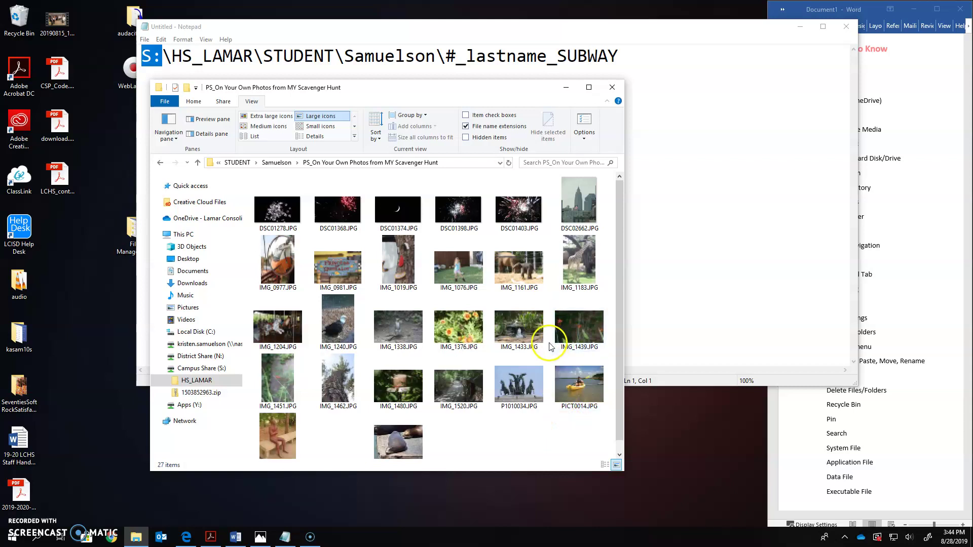
pyautogui.scroll(-1, 554, 356)
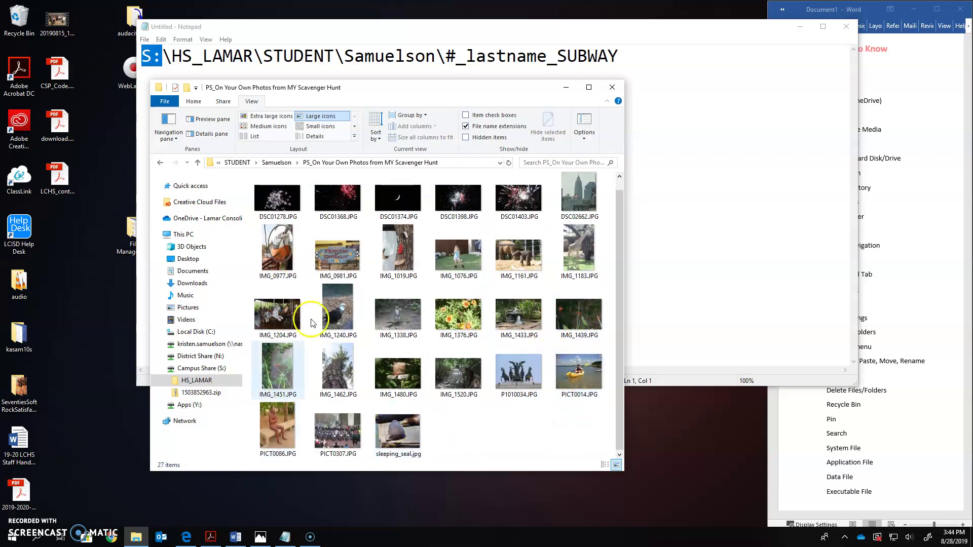